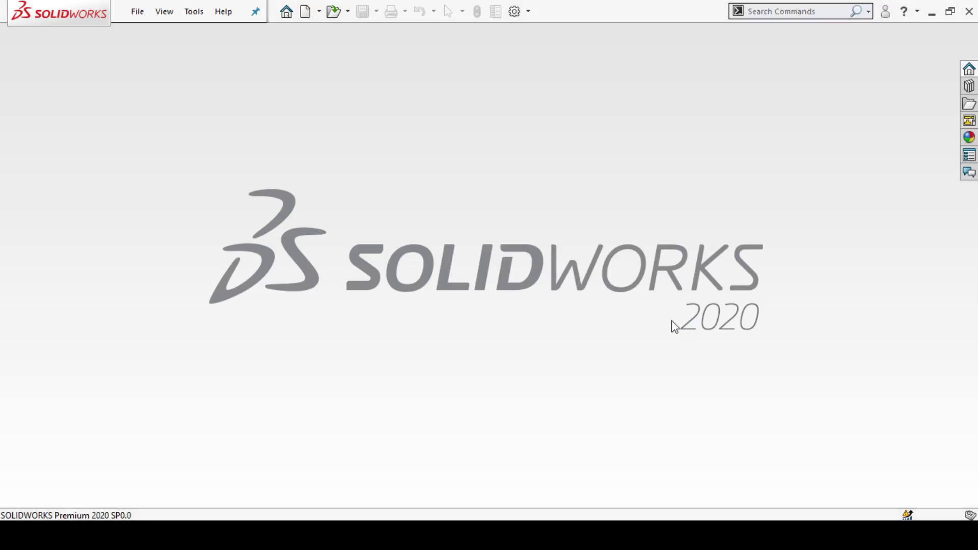
# Create a new blank part document, Part3, from the New SOLIDWORKS Document dialog.
pyautogui.click(319, 15)
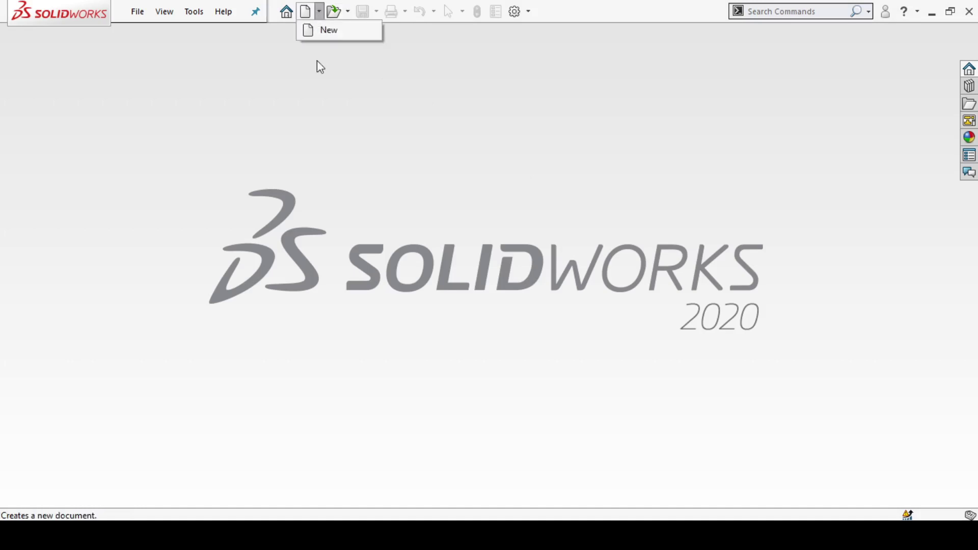
pyautogui.click(330, 32)
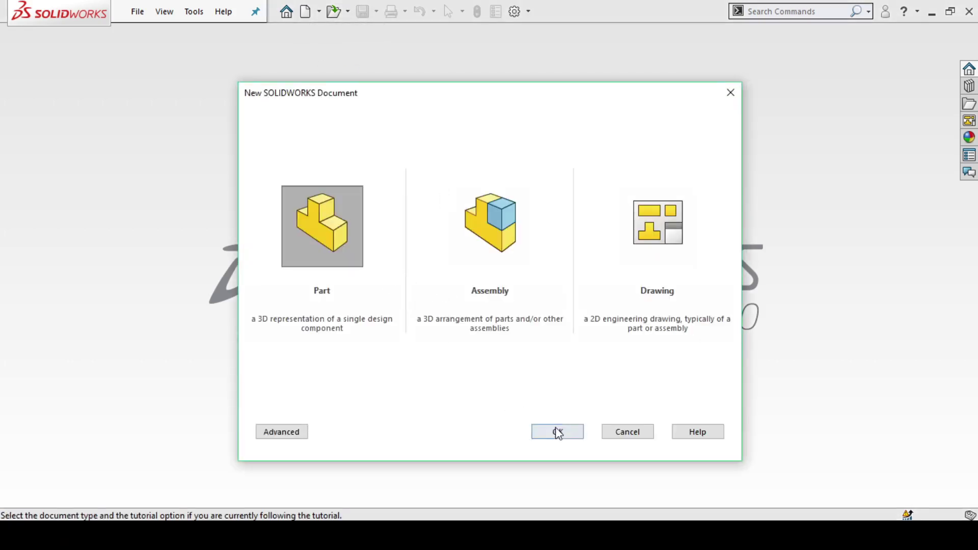
pyautogui.click(557, 432)
pyautogui.click(520, 280)
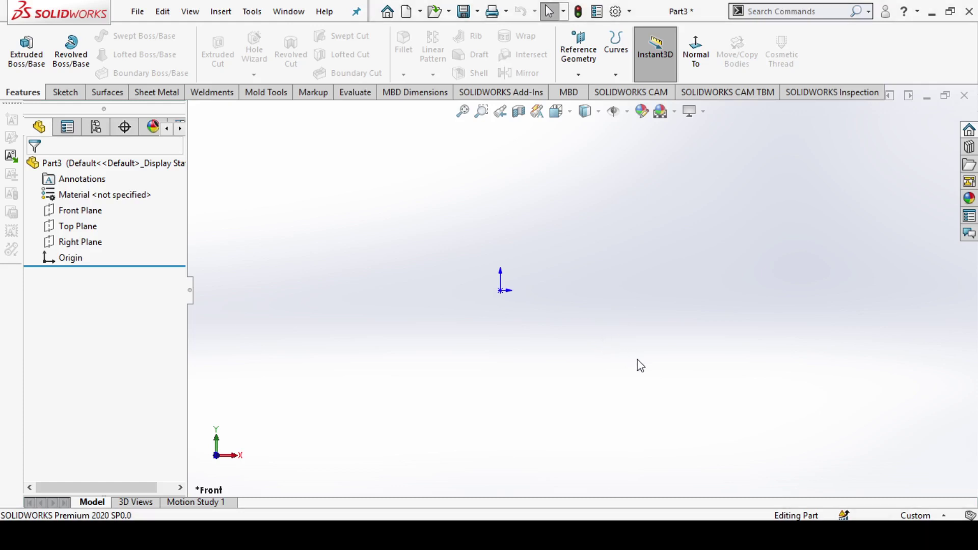
# Start a Front Plane sketch and draw the tall leg's outline lines from the origin.
pyautogui.click(80, 210)
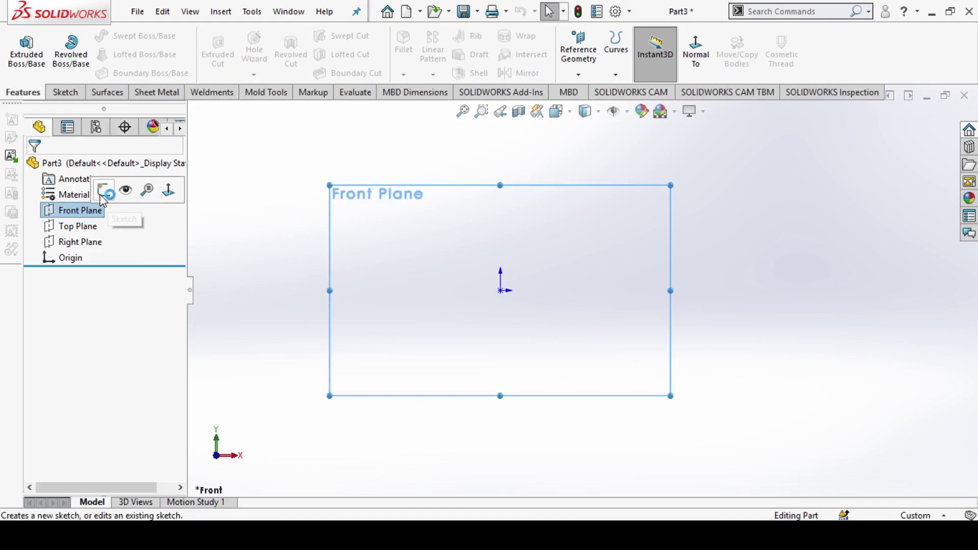
pyautogui.click(101, 192)
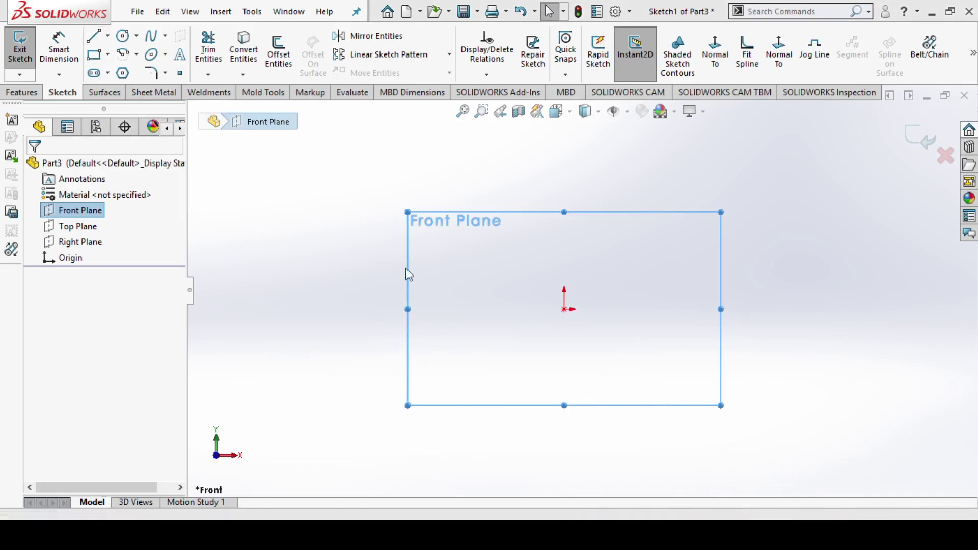
pyautogui.click(94, 36)
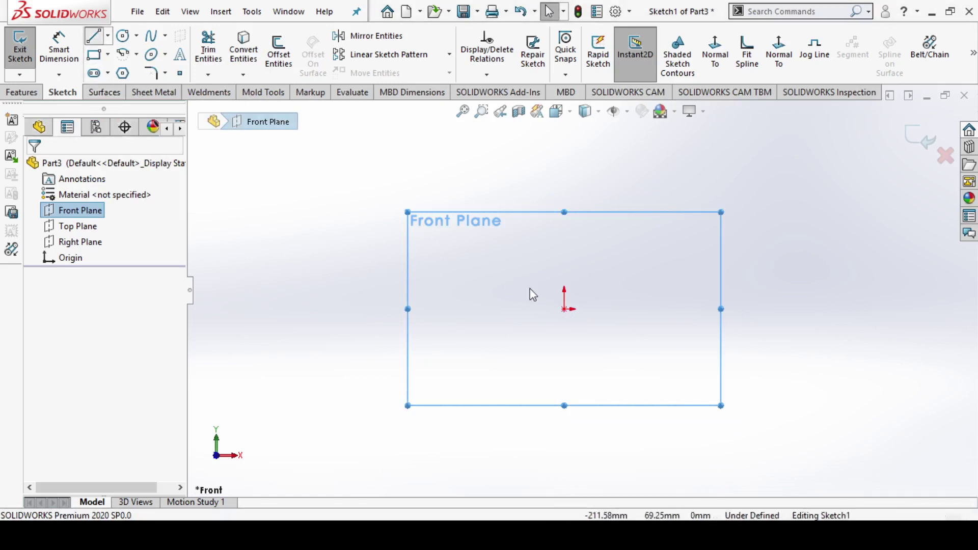
pyautogui.click(565, 309)
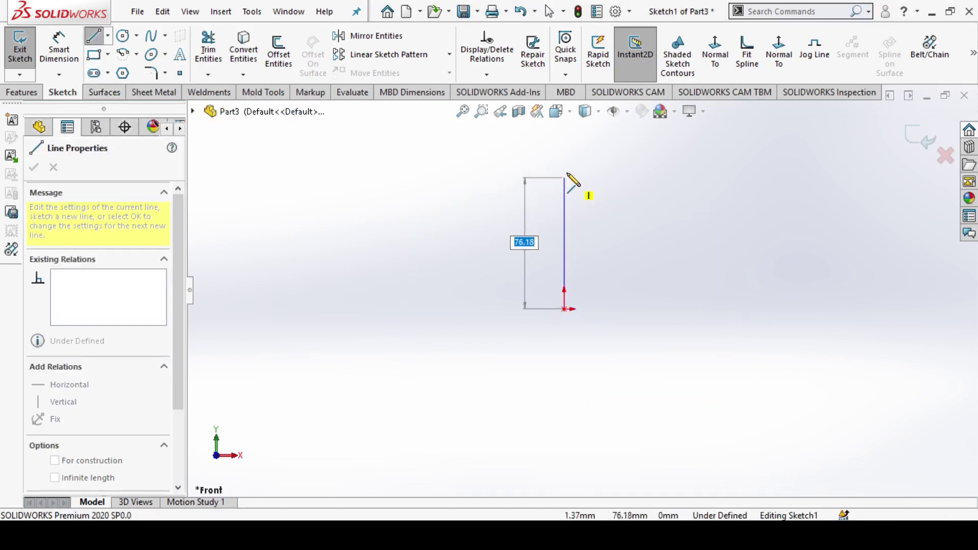
pyautogui.click(564, 154)
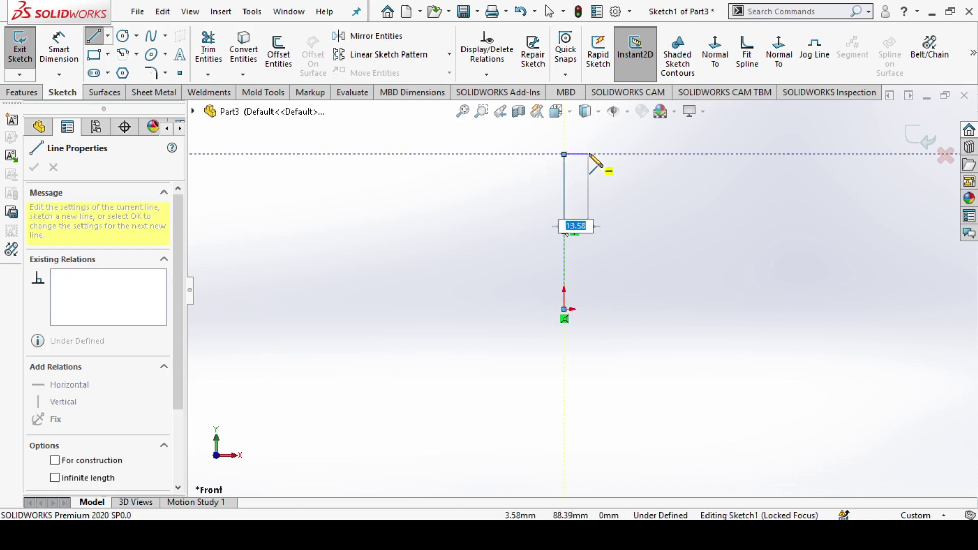
pyautogui.click(597, 154)
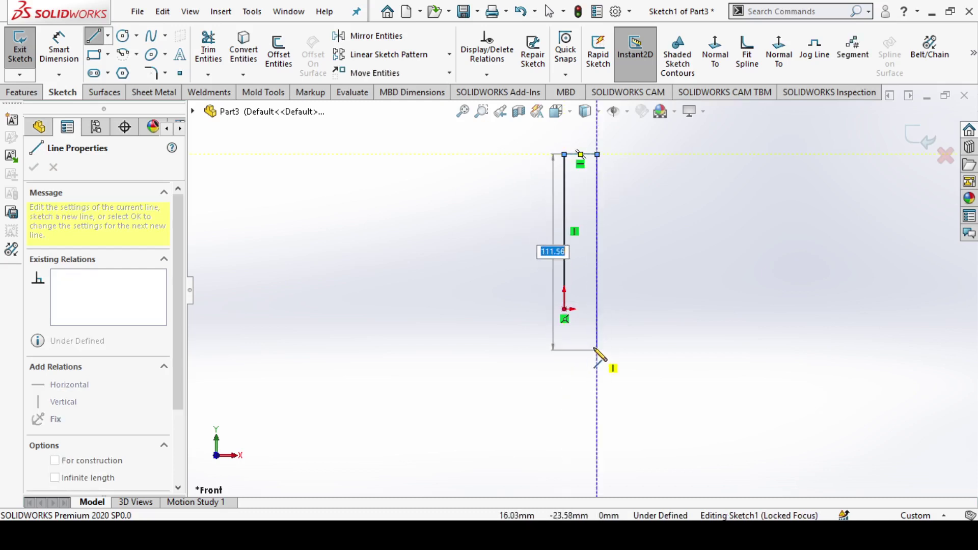
pyautogui.click(598, 345)
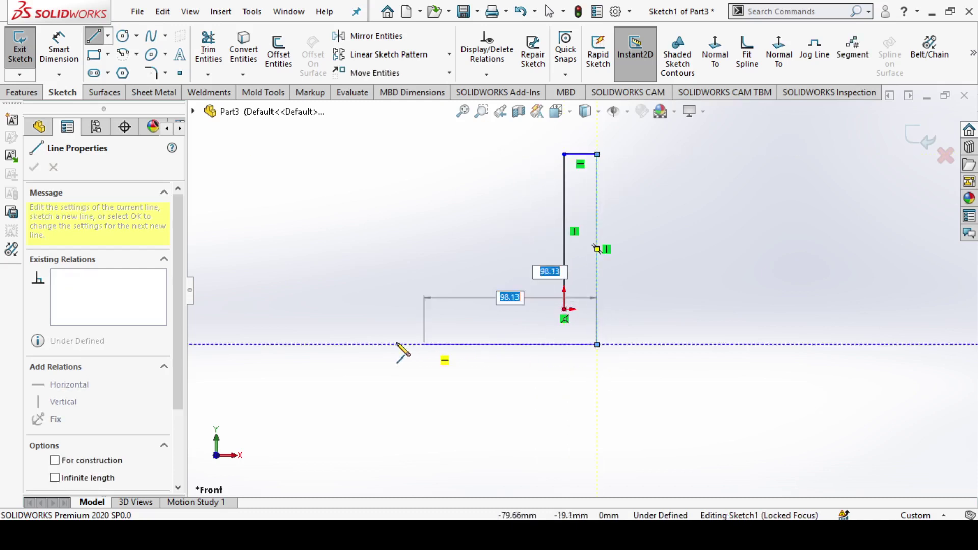
pyautogui.click(358, 337)
pyautogui.rightClick(359, 336)
pyautogui.click(382, 337)
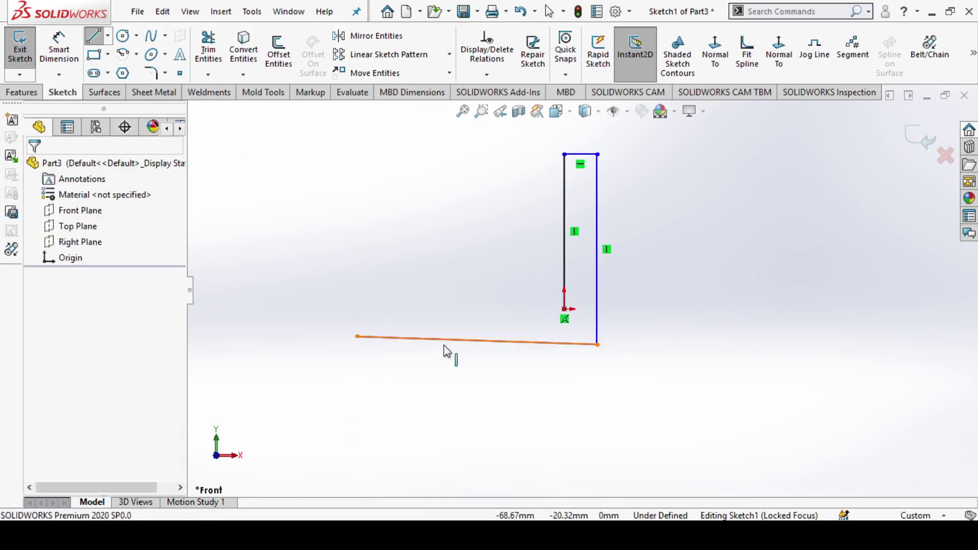
pyautogui.press('Escape')
# Replace the sloped bottom line with horizontal and short edges that close the L profile.
pyautogui.click(473, 342)
pyautogui.press('Delete')
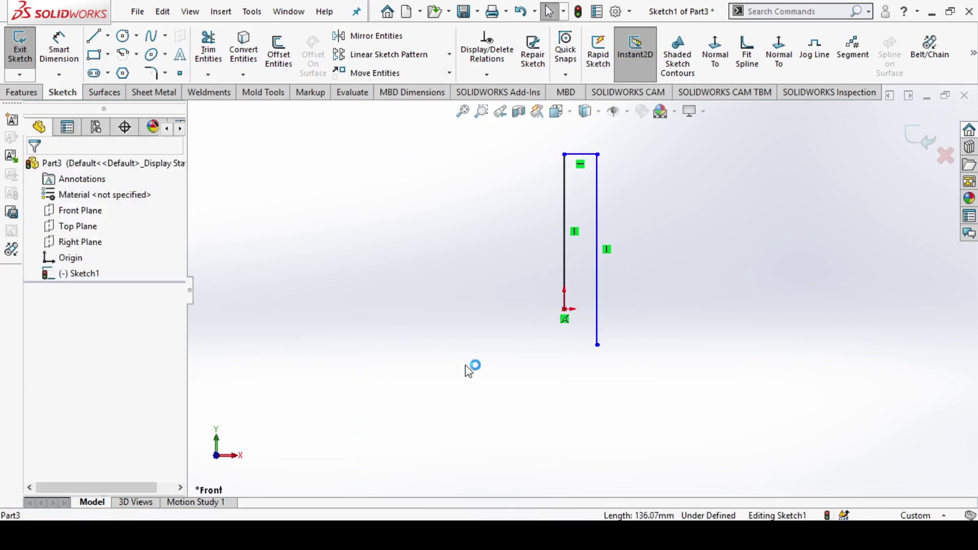
pyautogui.click(93, 35)
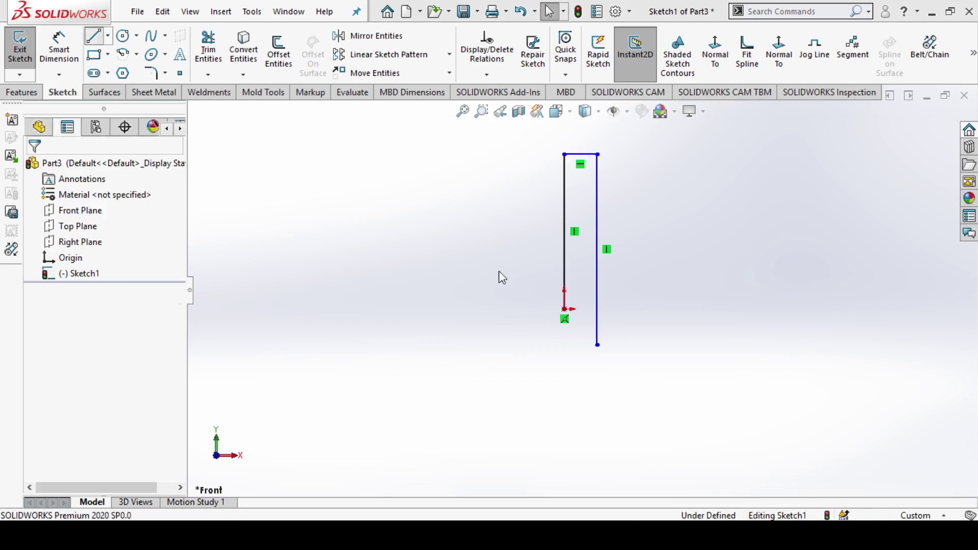
pyautogui.click(597, 344)
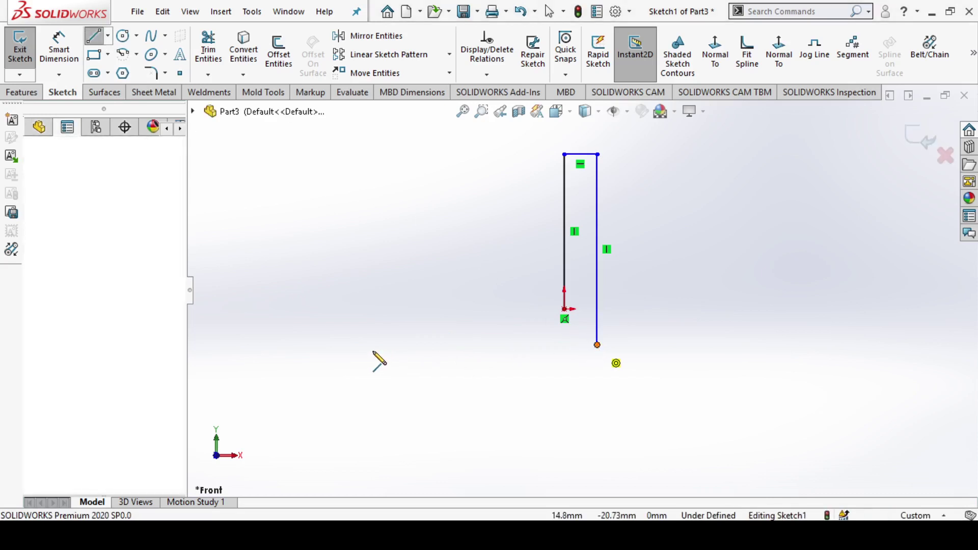
pyautogui.click(344, 345)
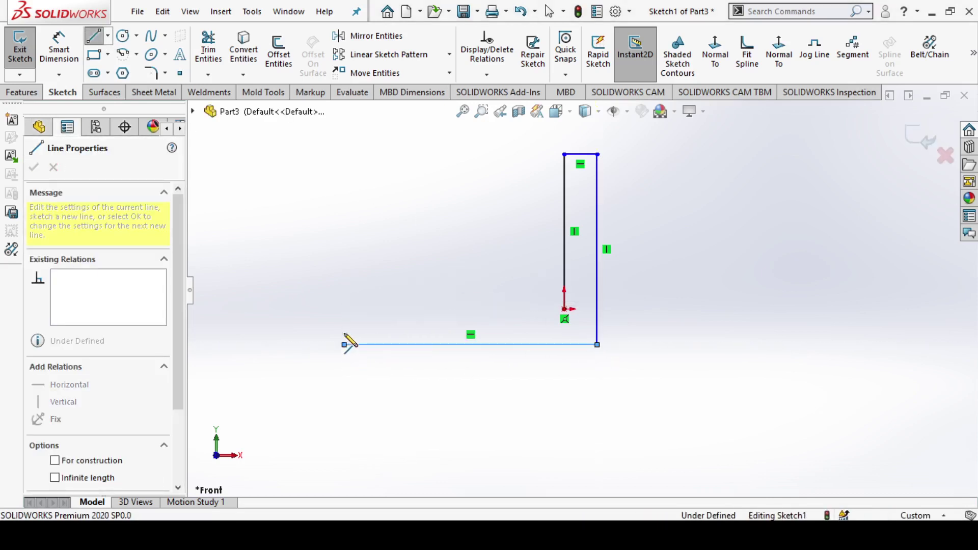
pyautogui.click(344, 309)
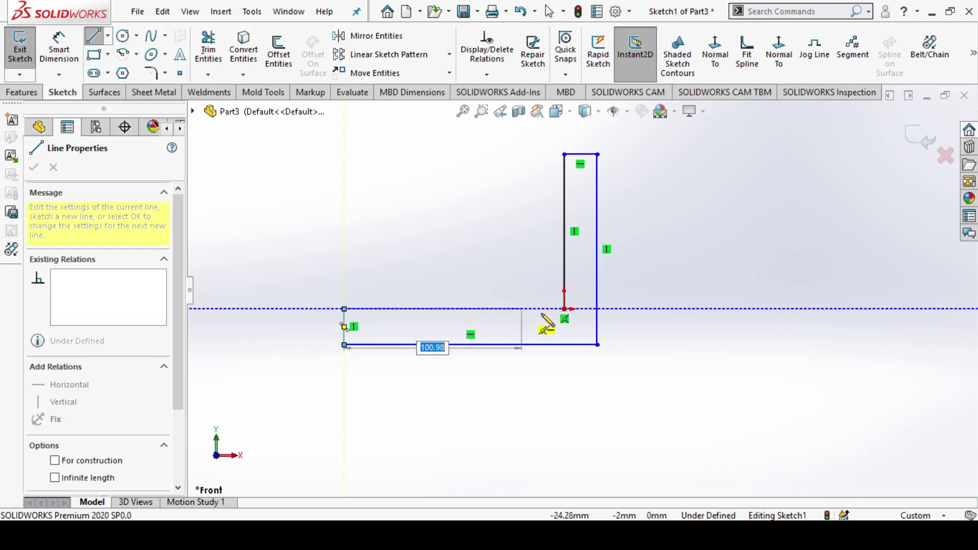
pyautogui.click(565, 309)
pyautogui.rightClick(635, 333)
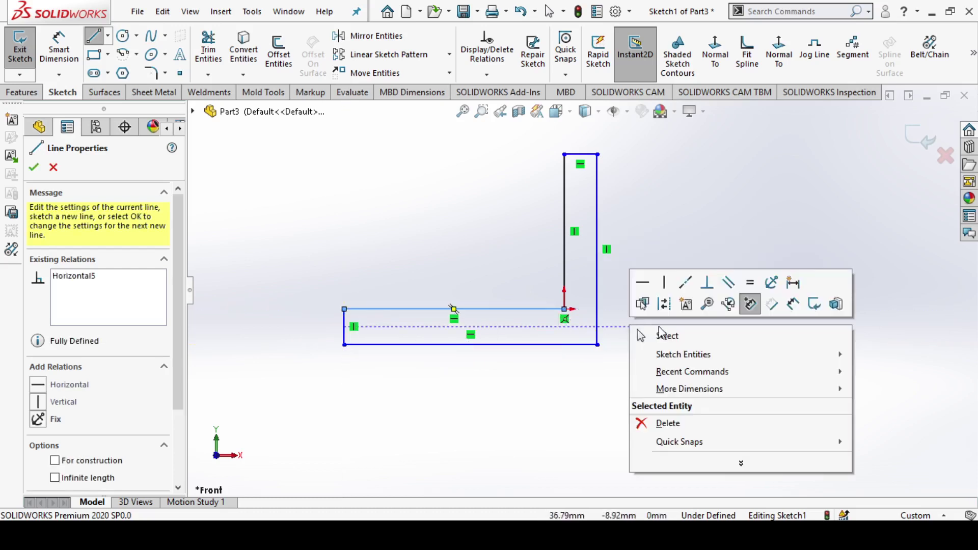
pyautogui.click(660, 333)
pyautogui.scroll(-1, 553, 286)
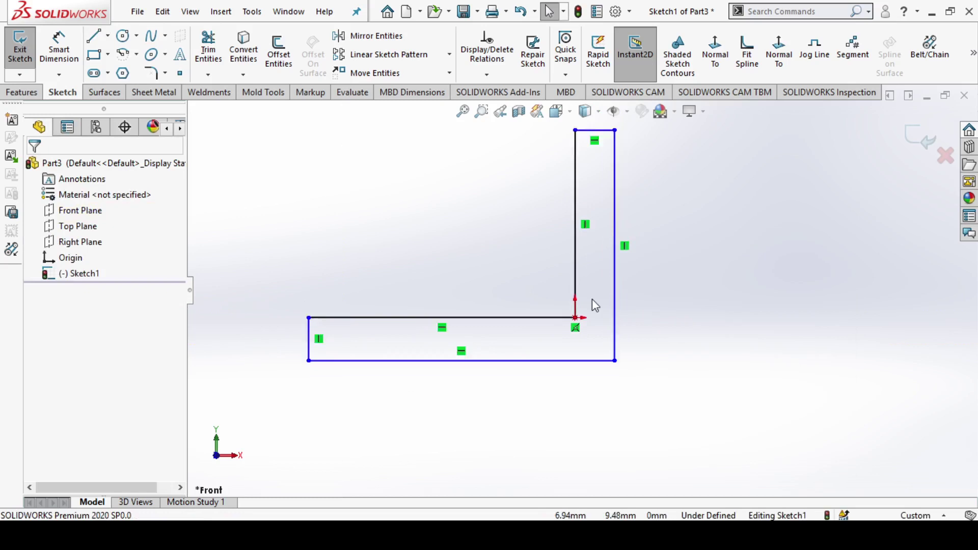
pyautogui.scroll(1, 595, 306)
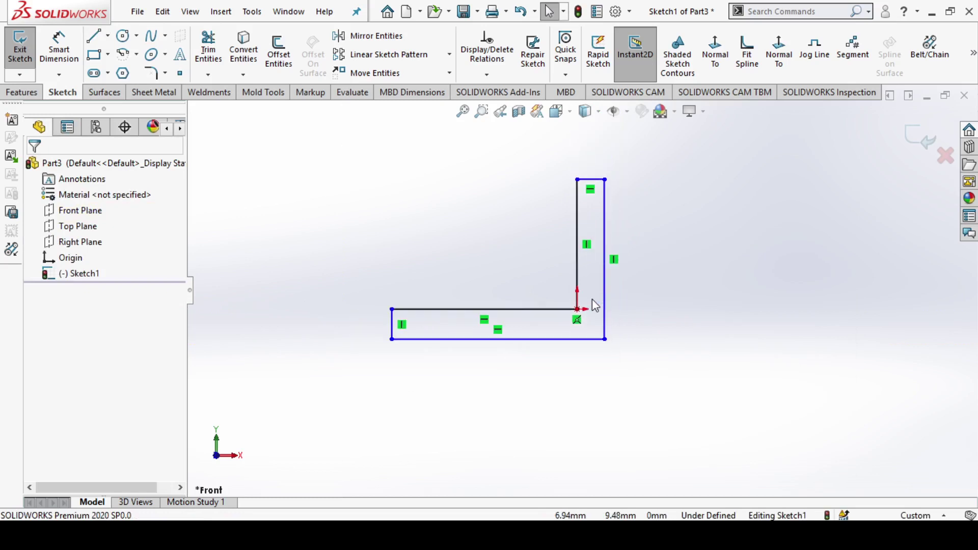
# Exit the sketch and extrude it Mid Plane to 160 mm as Boss-Extrude1.
pyautogui.click(18, 66)
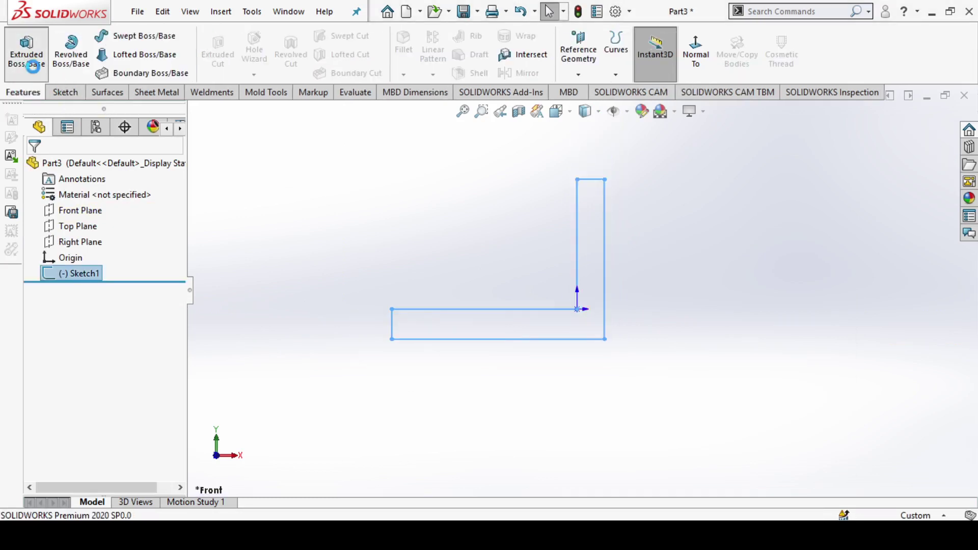
pyautogui.click(32, 66)
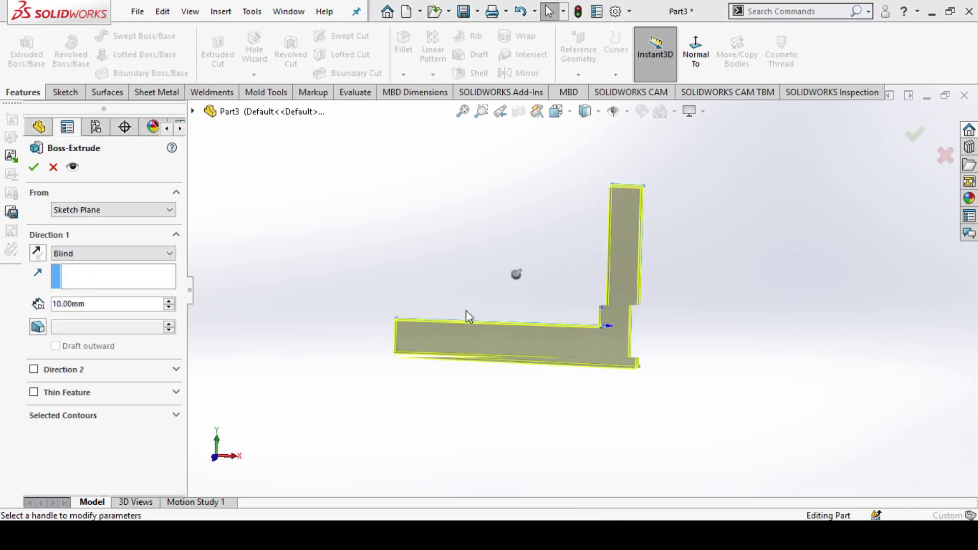
pyautogui.click(153, 253)
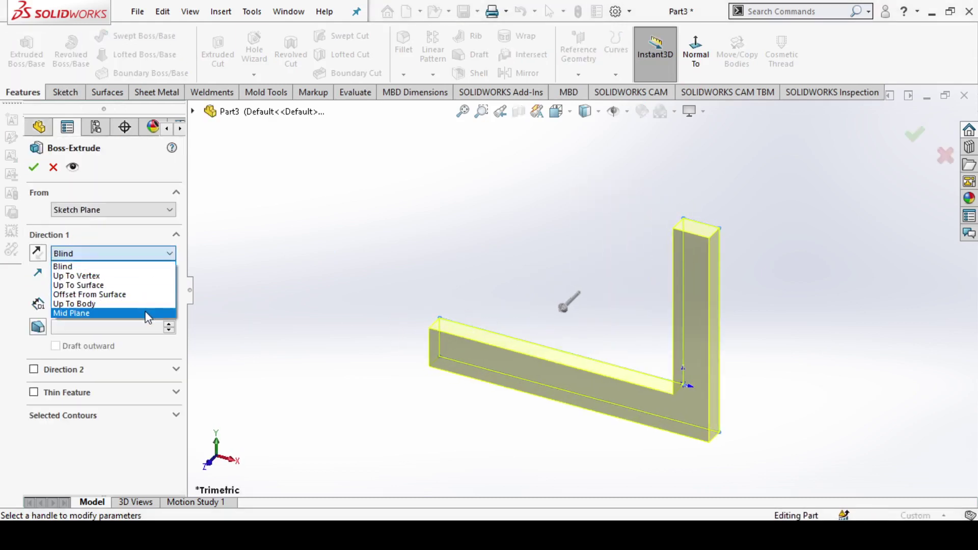
pyautogui.click(148, 314)
pyautogui.click(169, 303)
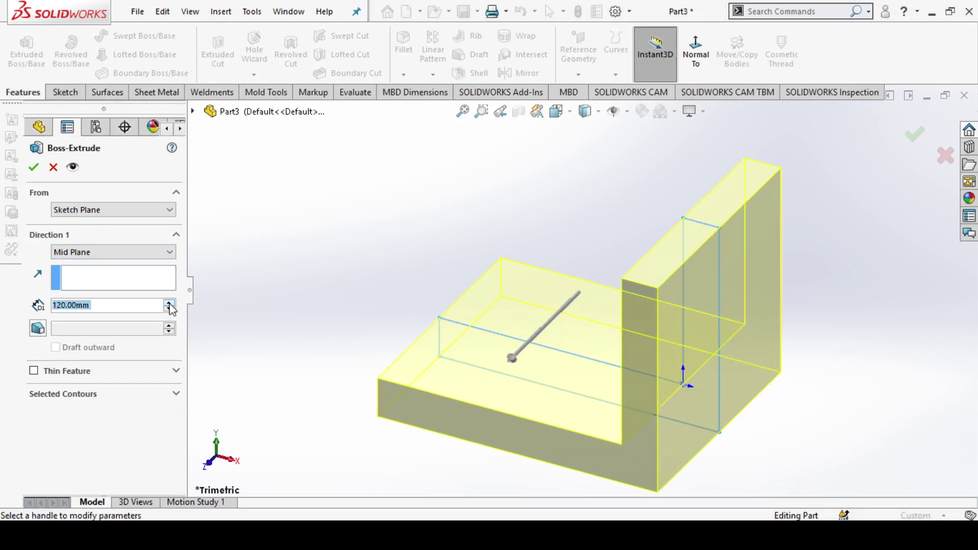
pyautogui.click(169, 303)
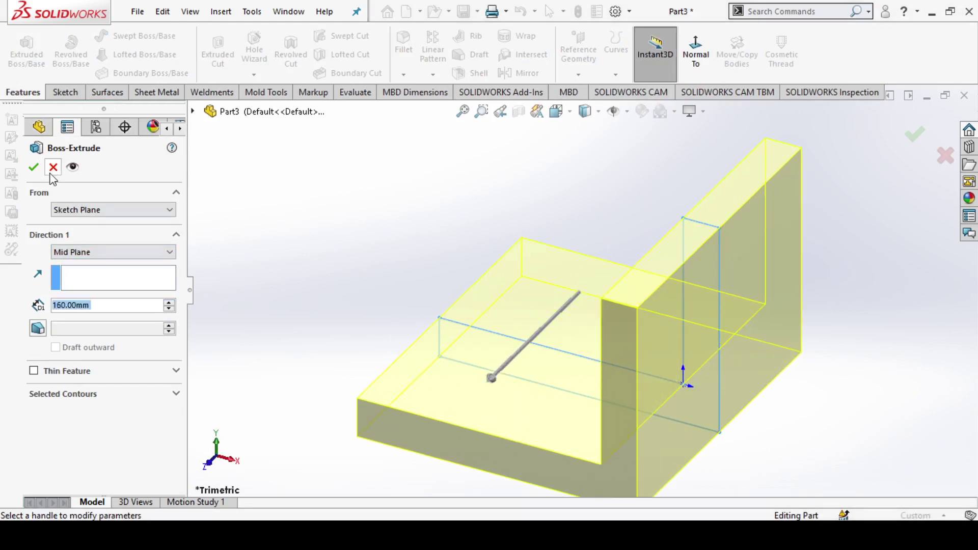
pyautogui.click(33, 168)
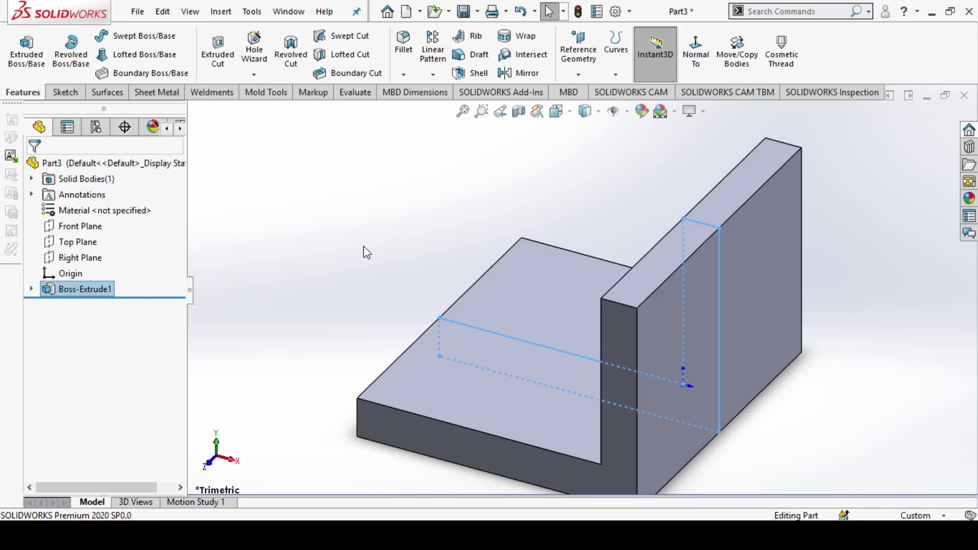
pyautogui.moveTo(364, 253)
pyautogui.mouseDown(button='middle')
pyautogui.moveTo(459, 325)
pyautogui.moveTo(590, 303)
pyautogui.mouseUp(button='middle')
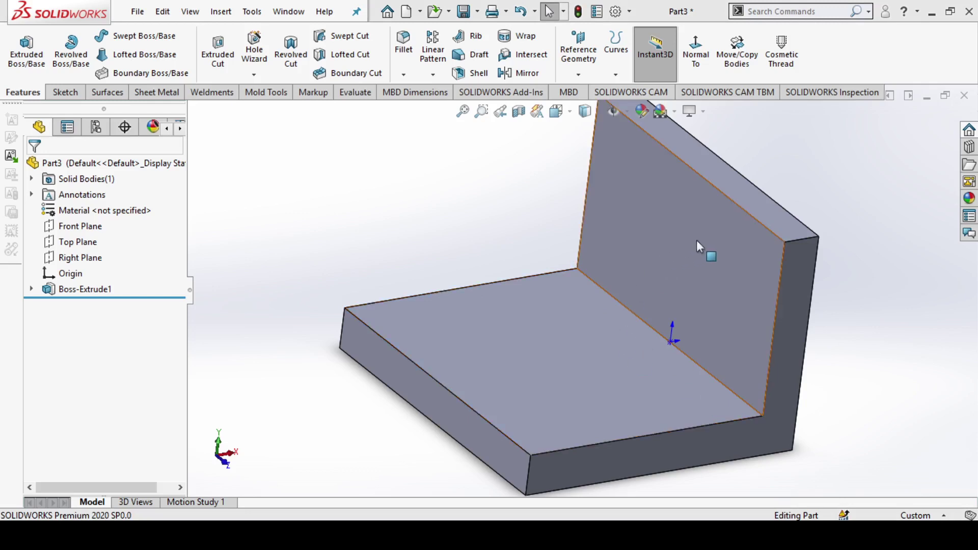
pyautogui.moveTo(566, 375); pyautogui.dragTo(690, 286, button='middle')
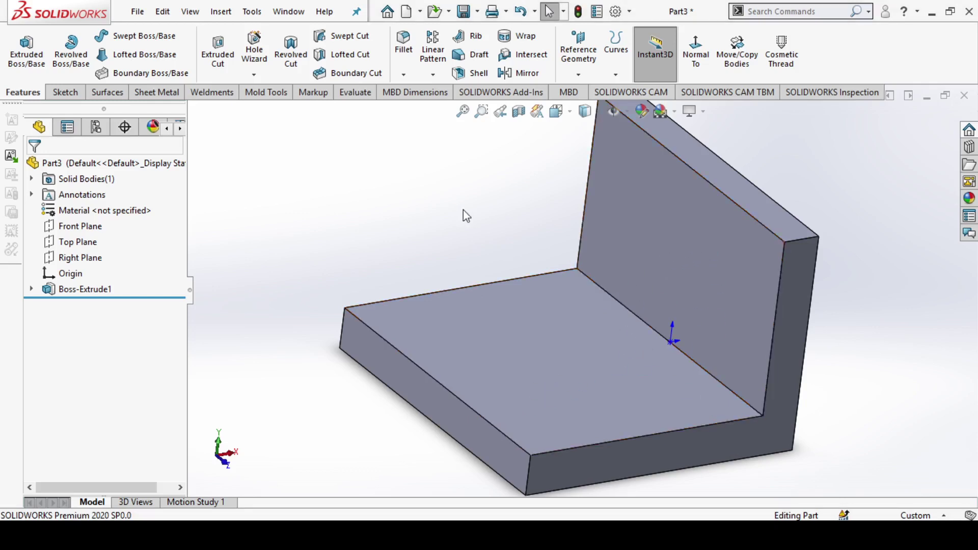
pyautogui.moveTo(624, 305)
pyautogui.mouseDown(button='middle')
pyautogui.moveTo(816, 352)
pyautogui.moveTo(816, 341)
pyautogui.moveTo(811, 360)
pyautogui.mouseUp(button='middle')
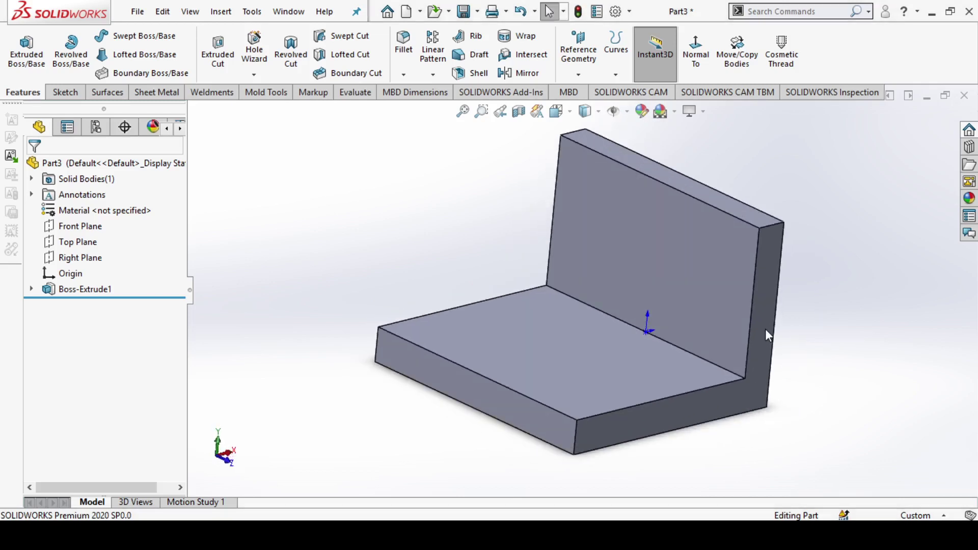
# Base a new plane on the L-shaped end face with a flipped 80 mm offset.
pyautogui.click(595, 74)
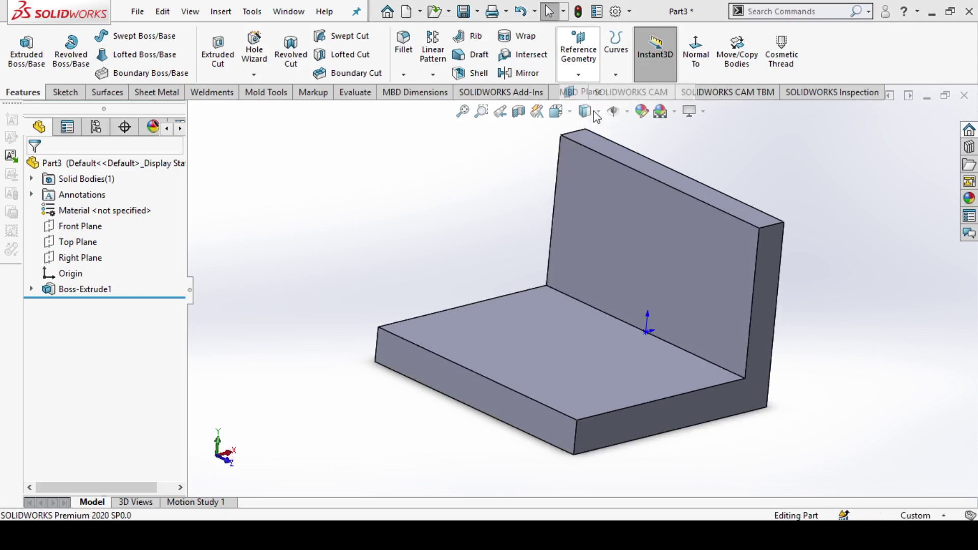
pyautogui.click(762, 341)
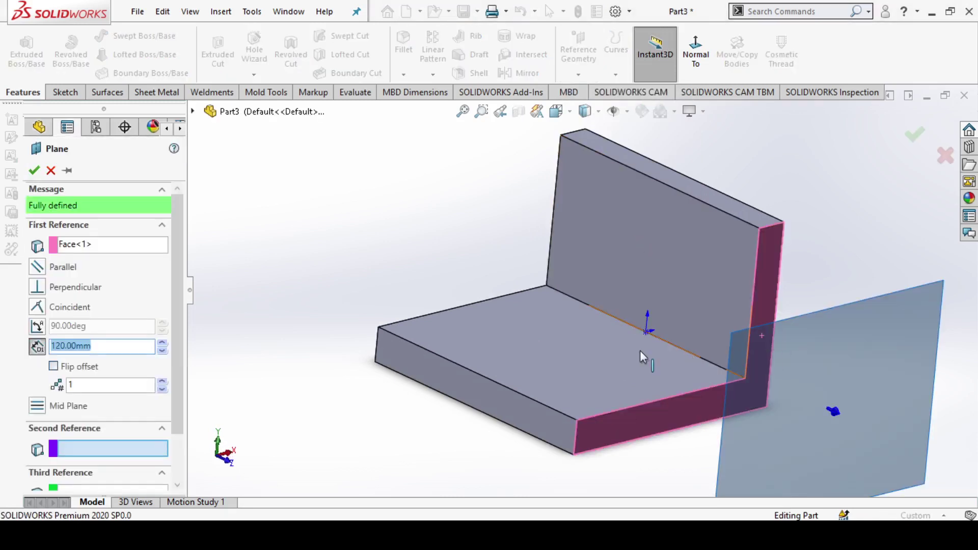
pyautogui.click(47, 346)
pyautogui.click(54, 368)
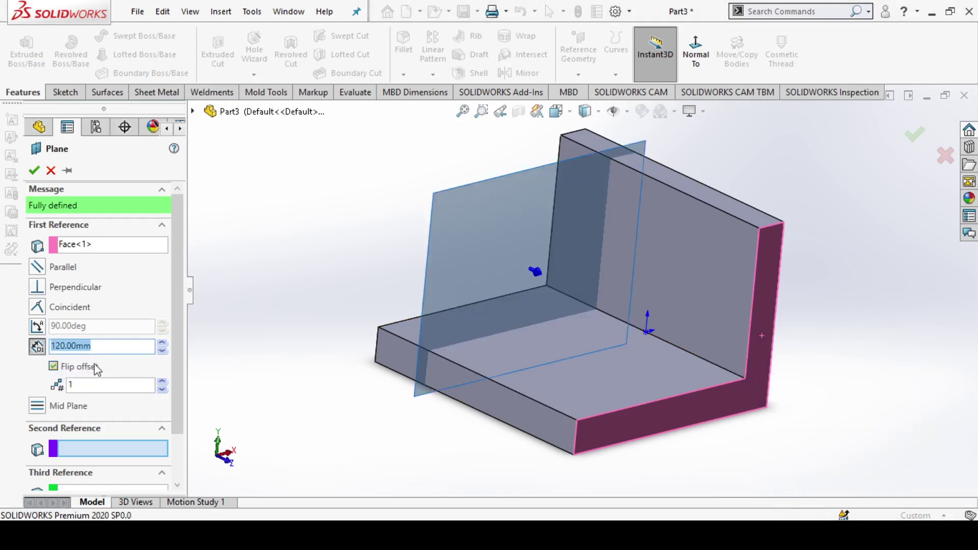
pyautogui.write('80')
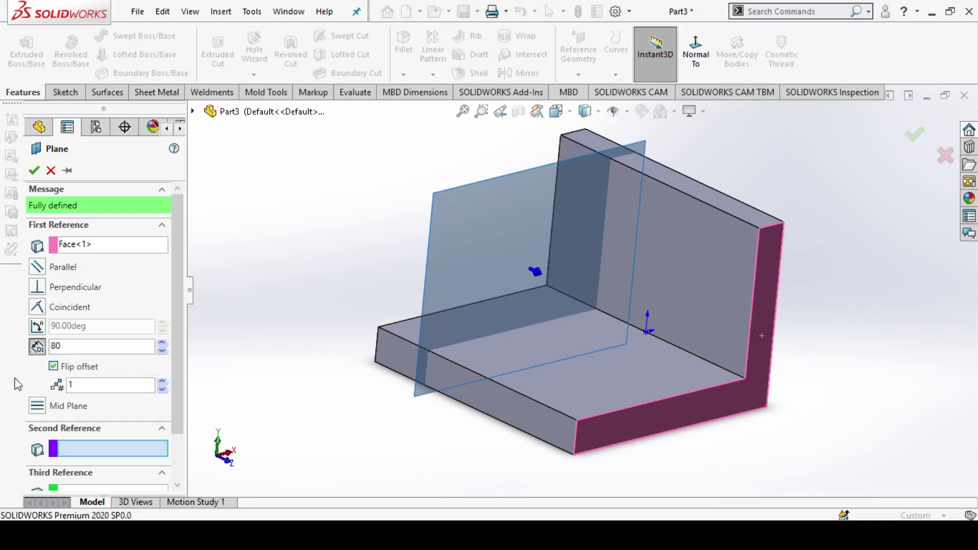
pyautogui.moveTo(490, 367); pyautogui.dragTo(491, 400, button='middle')
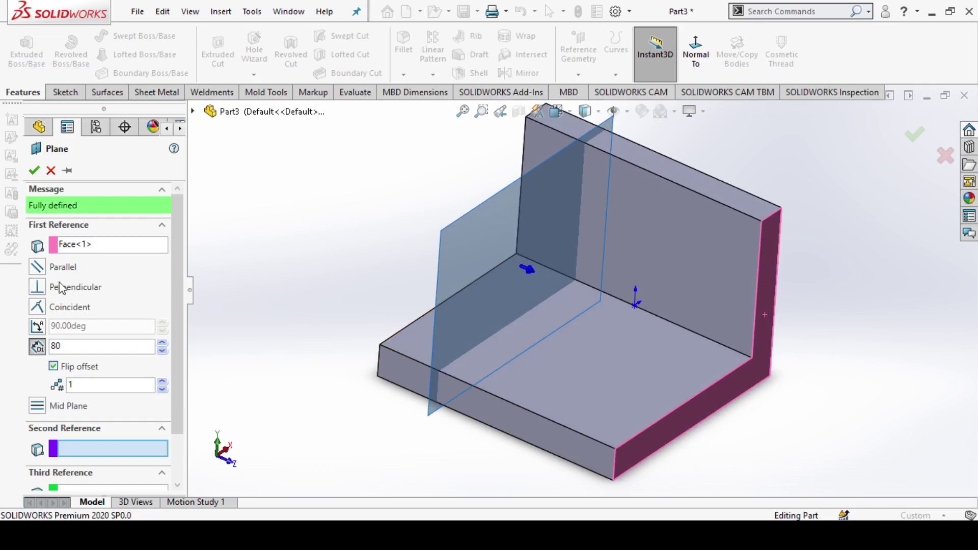
pyautogui.click(91, 446)
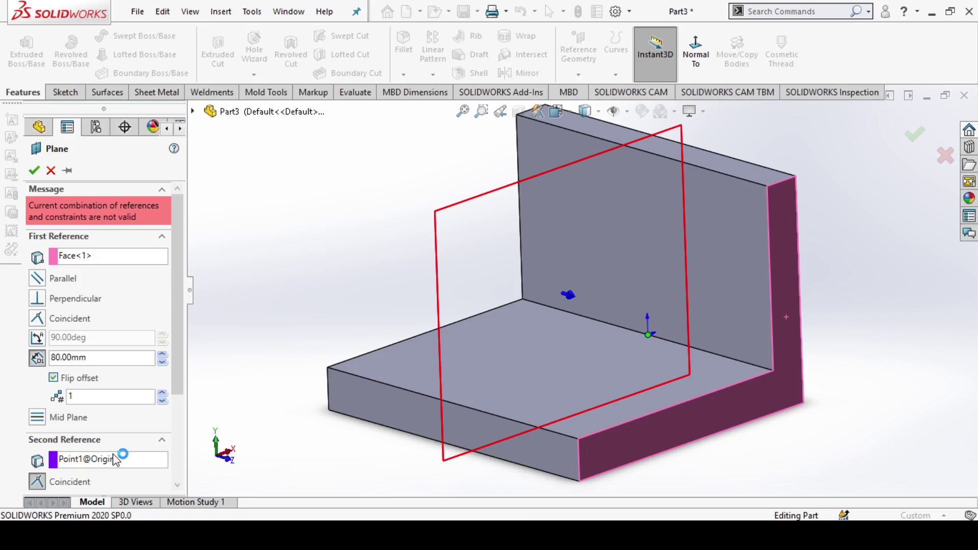
pyautogui.scroll(-2, 153, 405)
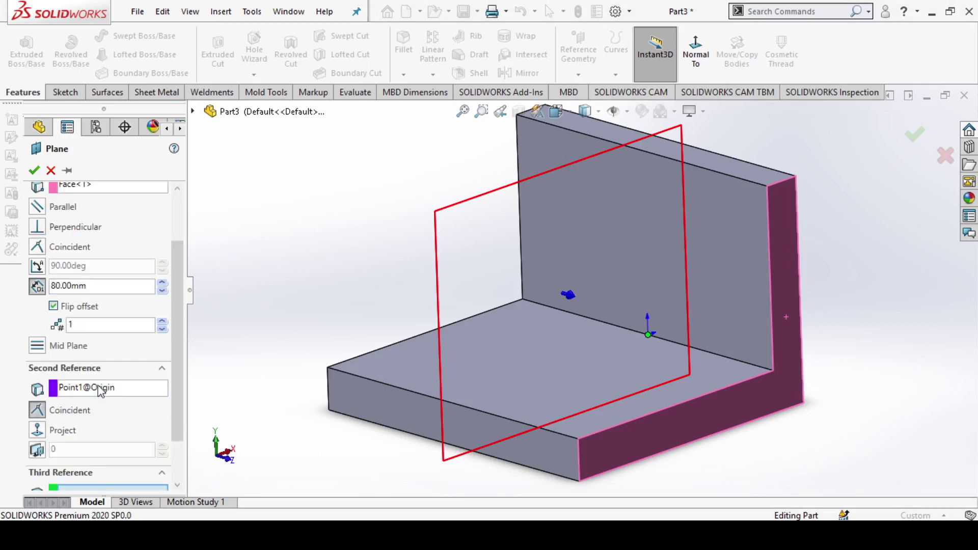
# Remove the origin as second reference and accept Plane4.
pyautogui.click(103, 390)
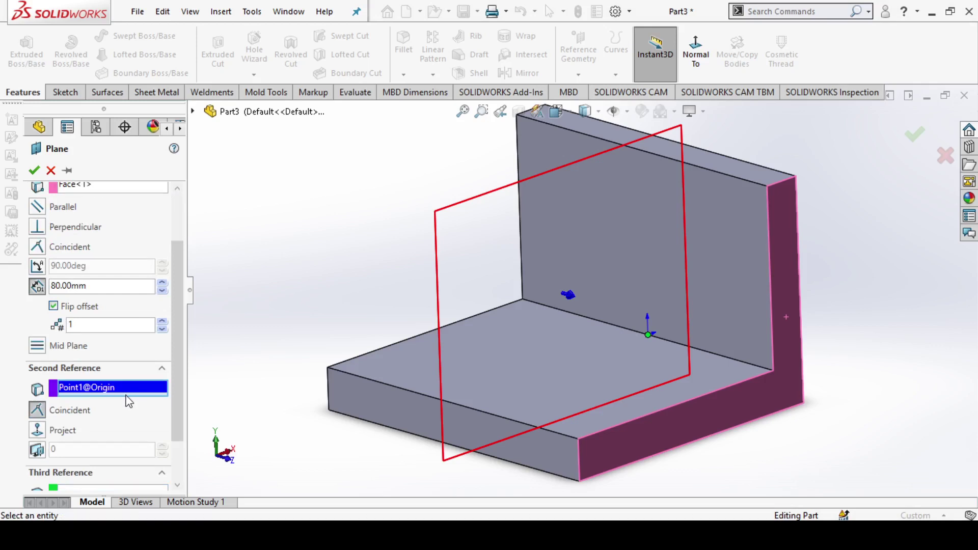
pyautogui.rightClick(128, 402)
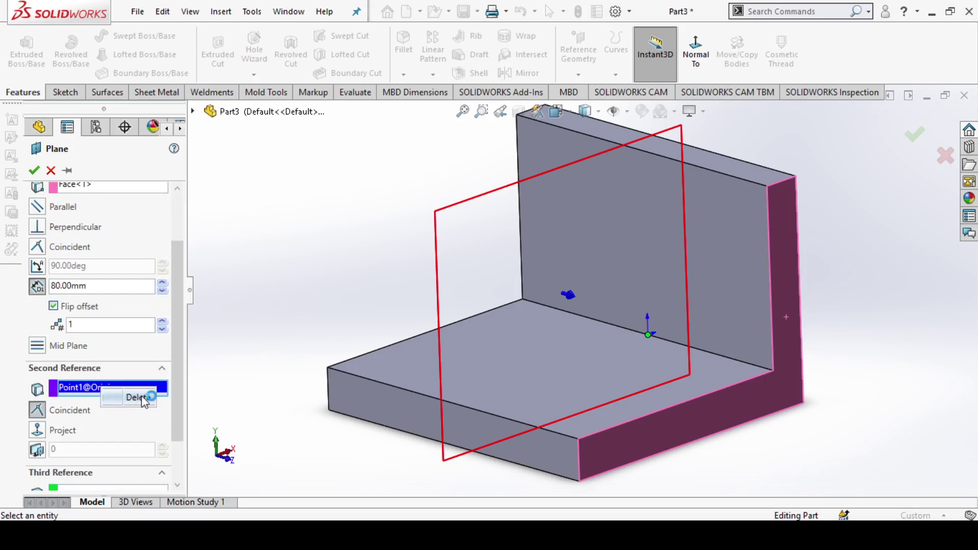
pyautogui.click(139, 397)
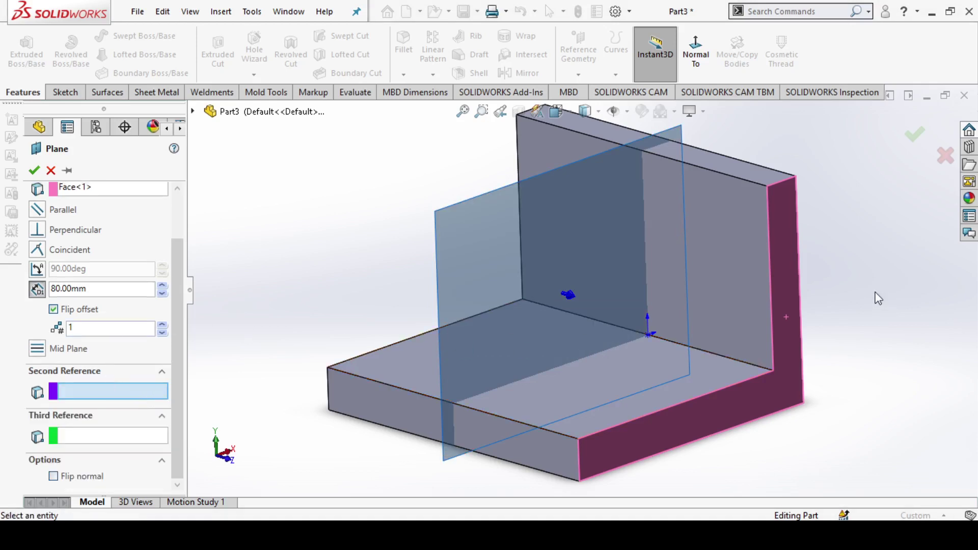
pyautogui.moveTo(877, 299); pyautogui.dragTo(878, 301, button='middle')
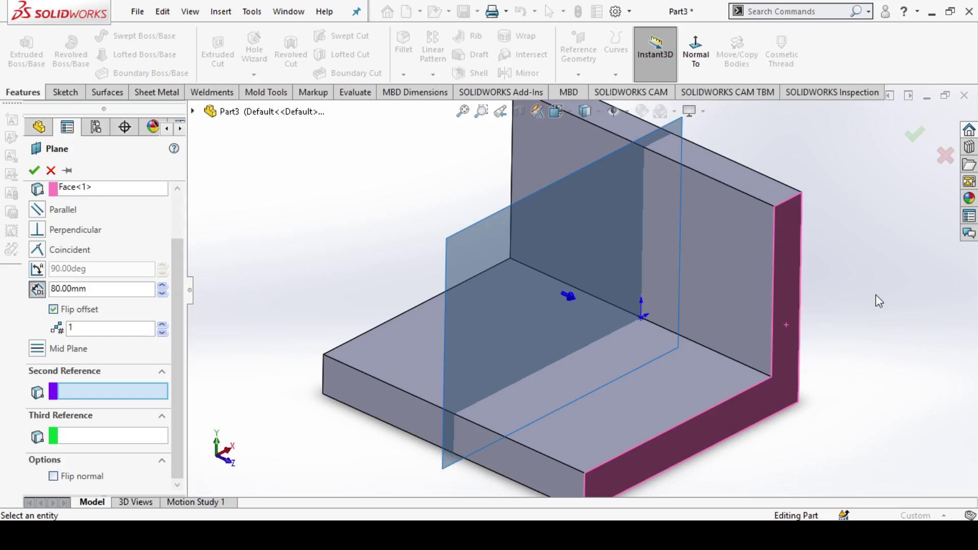
pyautogui.scroll(-2, 876, 295)
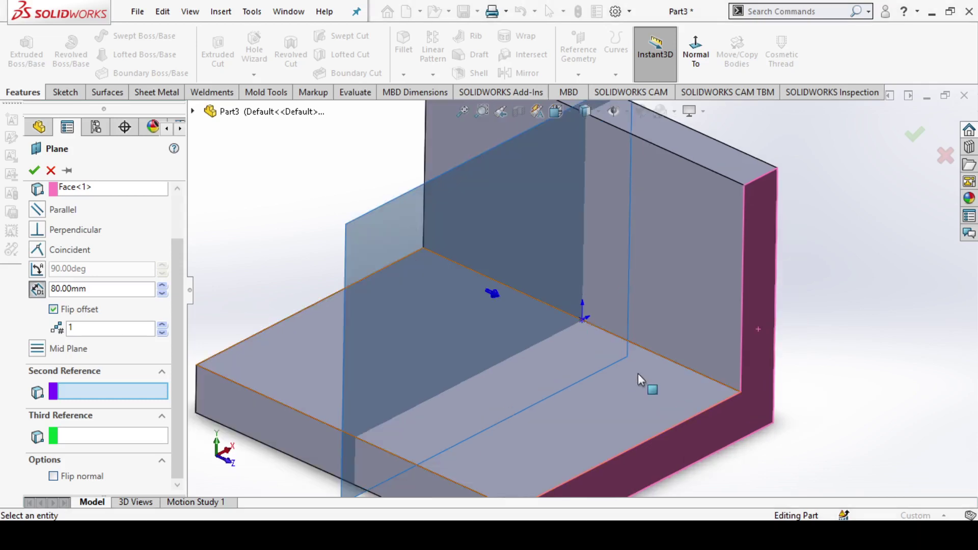
pyautogui.scroll(2, 639, 380)
pyautogui.rightClick(749, 243)
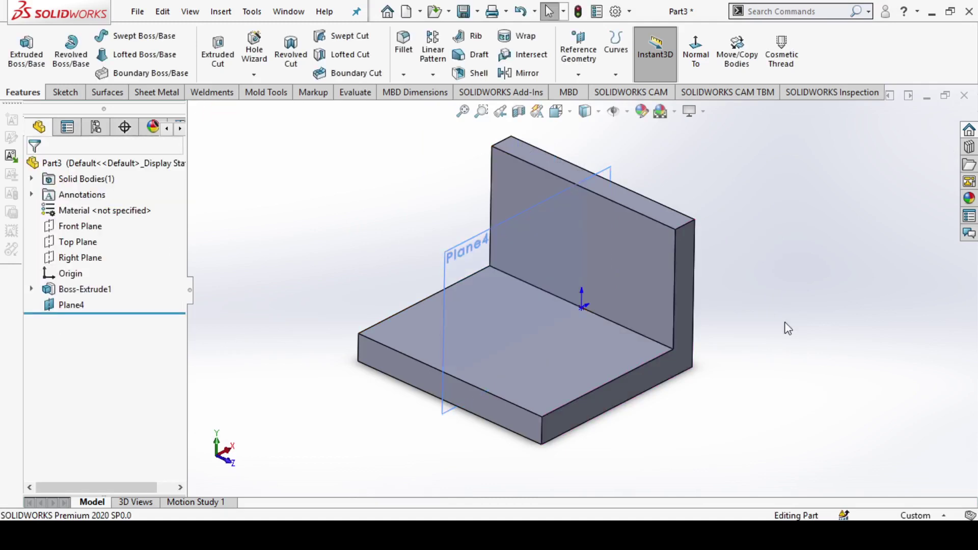
# Start a sketch on Plane4 and view it face-on, zoomed to fit.
pyautogui.moveTo(786, 327); pyautogui.dragTo(784, 294, button='middle')
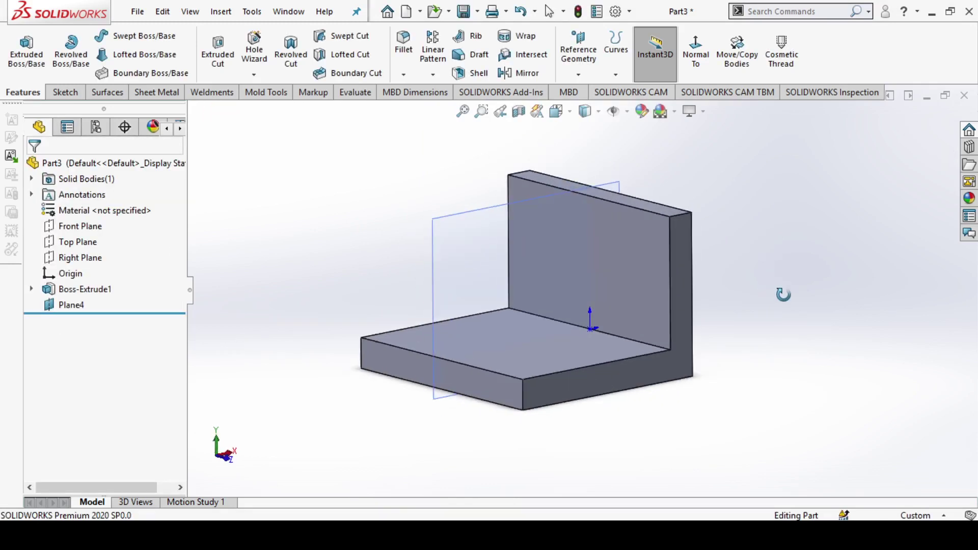
pyautogui.click(535, 238)
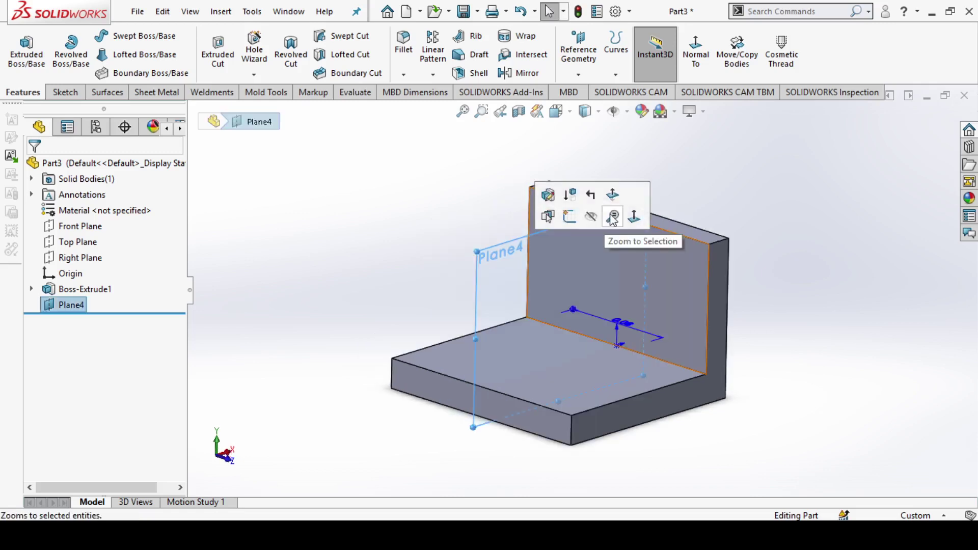
pyautogui.click(570, 216)
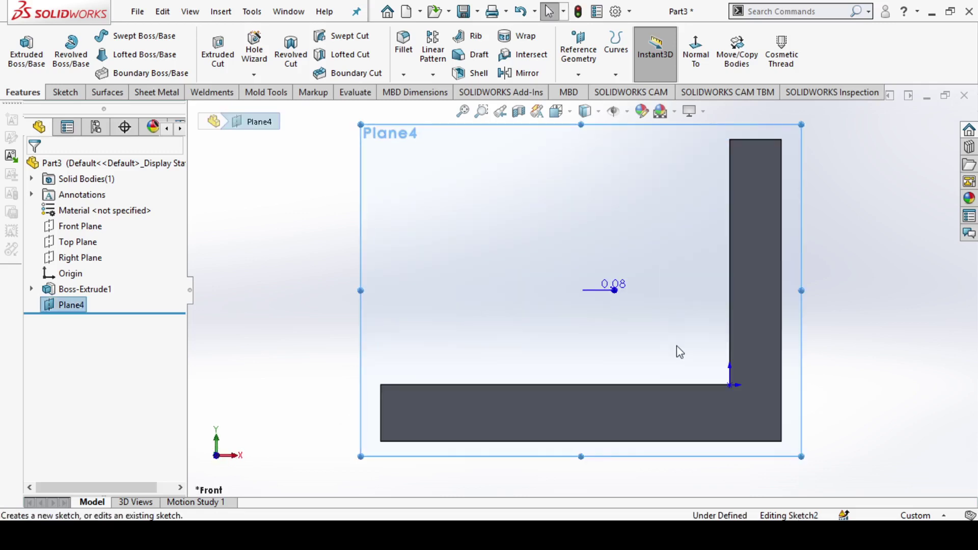
pyautogui.moveTo(680, 351); pyautogui.dragTo(677, 193, button='middle')
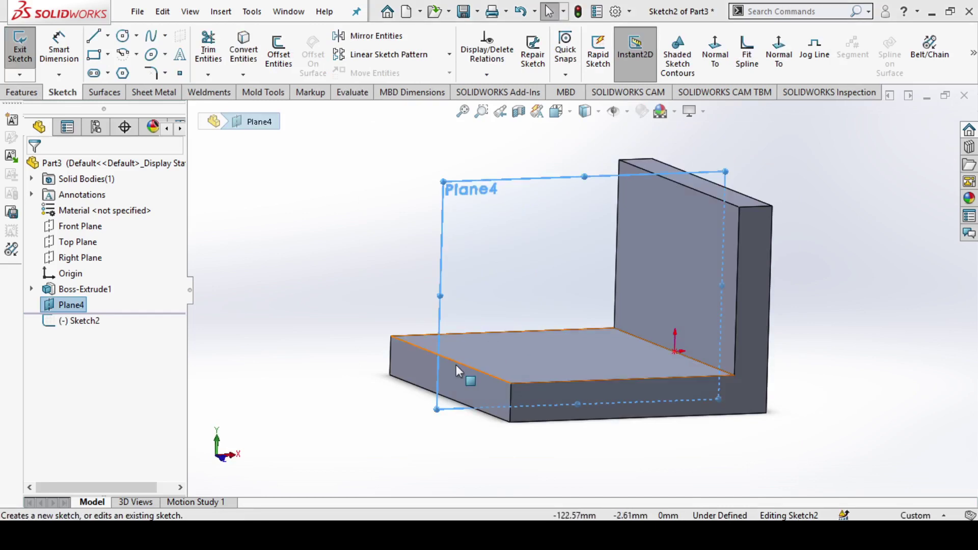
pyautogui.hotkey('ctrl', '8')
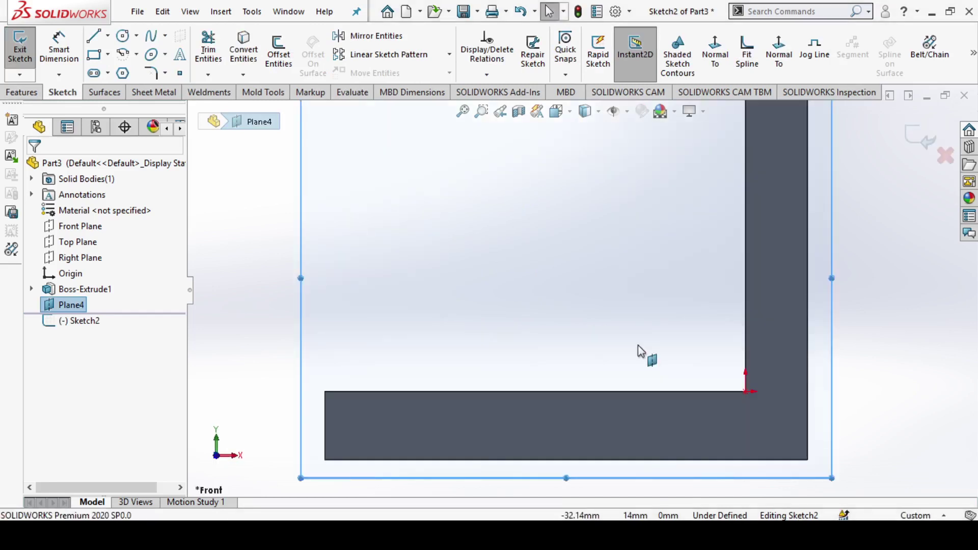
pyautogui.press('f')
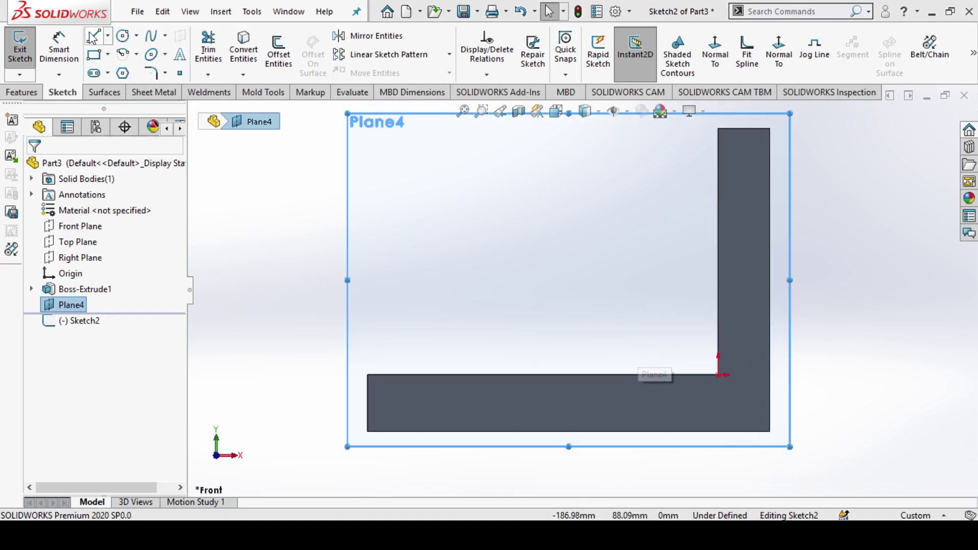
# Draw a diagonal line from the vertical leg's top to the horizontal leg's outer corner.
pyautogui.click(92, 36)
pyautogui.click(719, 131)
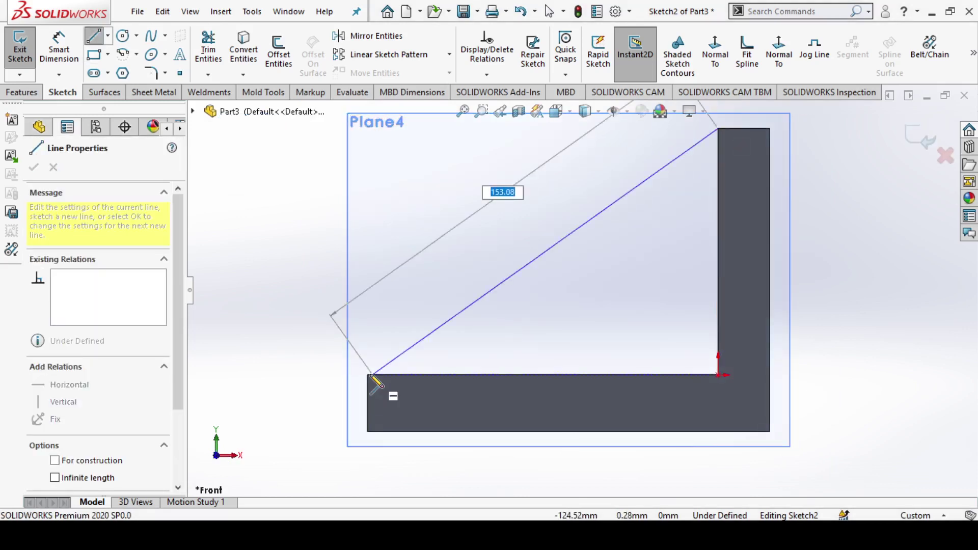
pyautogui.click(370, 376)
pyautogui.rightClick(545, 263)
pyautogui.click(571, 327)
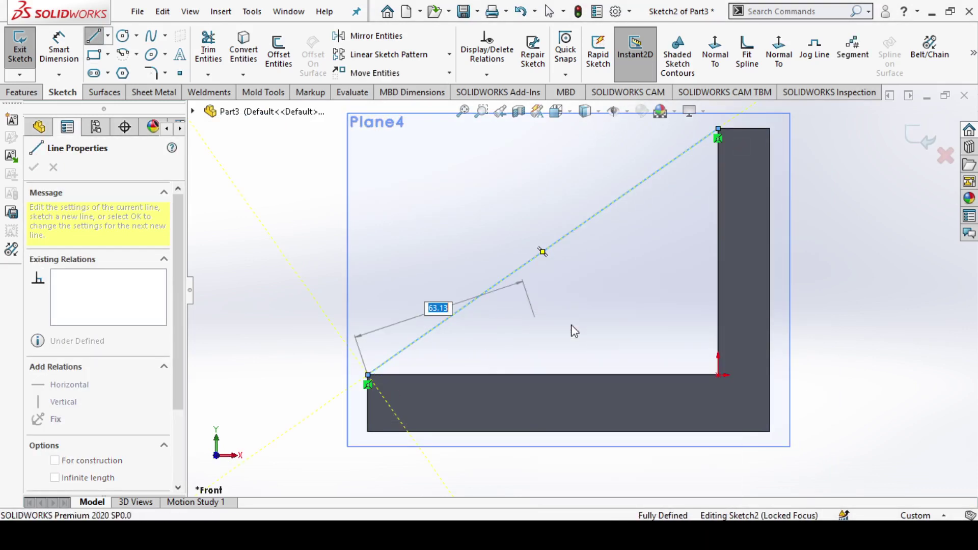
pyautogui.press('Escape')
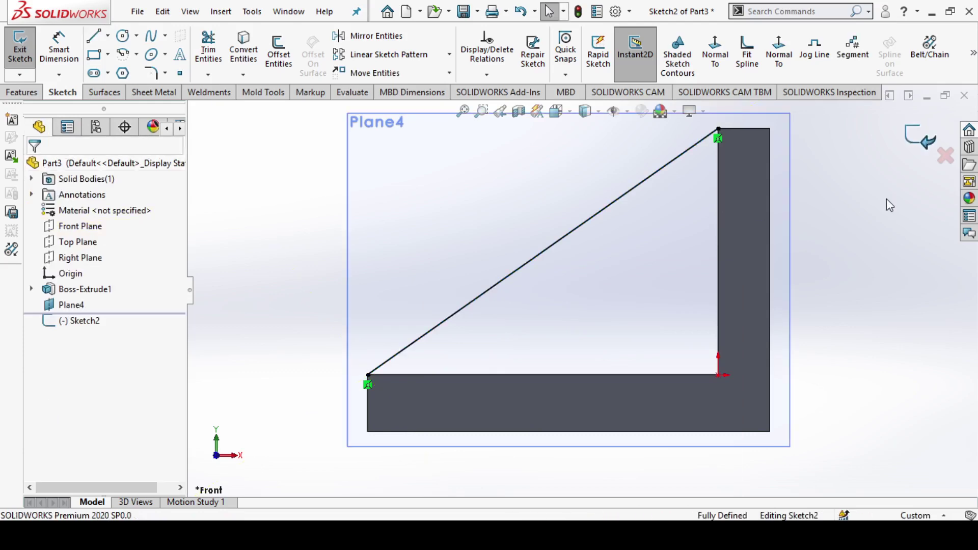
# Exit Sketch2 and hide Plane4 while viewing the part in 3D.
pyautogui.click(921, 138)
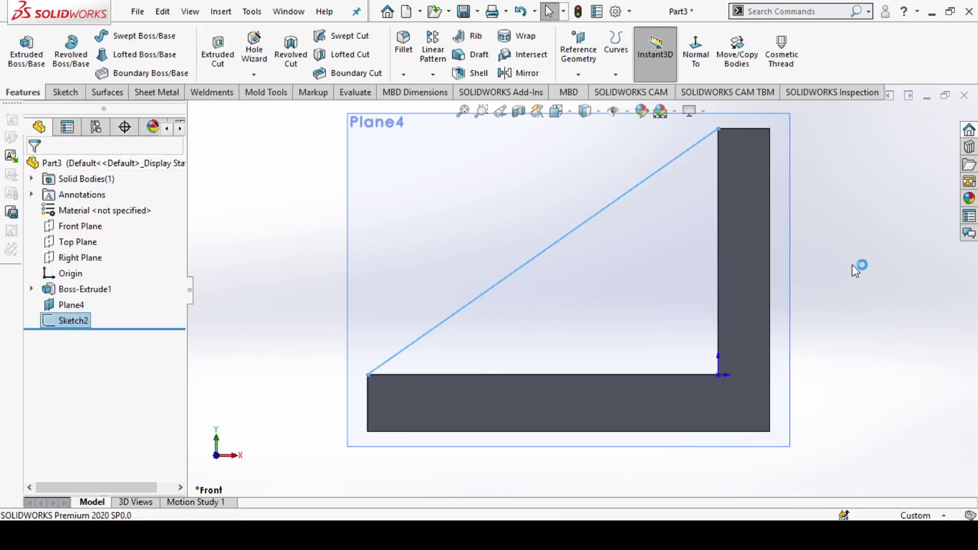
pyautogui.moveTo(557, 334)
pyautogui.mouseDown(button='middle')
pyautogui.moveTo(549, 365)
pyautogui.moveTo(469, 221)
pyautogui.mouseUp(button='middle')
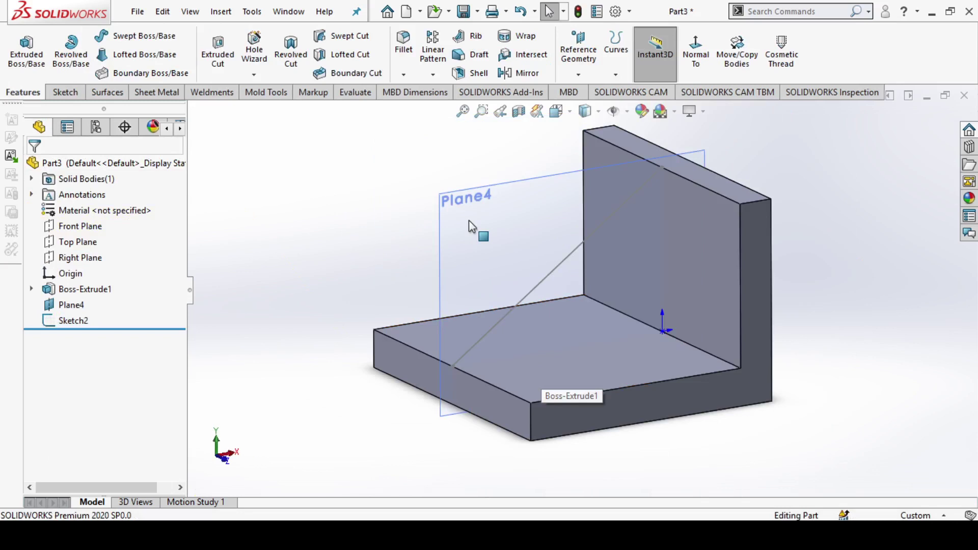
pyautogui.click(469, 220)
pyautogui.click(541, 159)
pyautogui.moveTo(615, 304)
pyautogui.mouseDown(button='middle')
pyautogui.moveTo(627, 324)
pyautogui.moveTo(707, 331)
pyautogui.moveTo(637, 344)
pyautogui.mouseUp(button='middle')
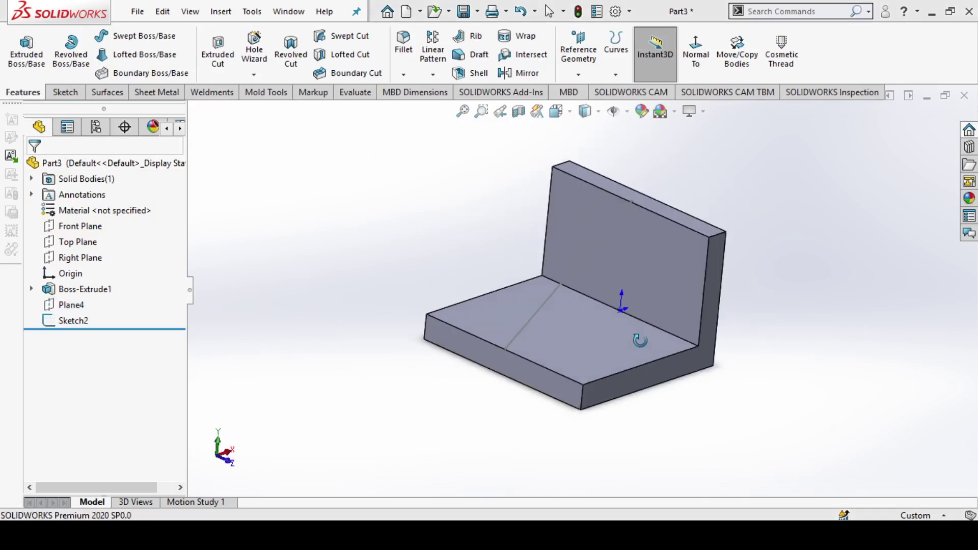
pyautogui.scroll(-2, 675, 206)
pyautogui.scroll(2, 675, 206)
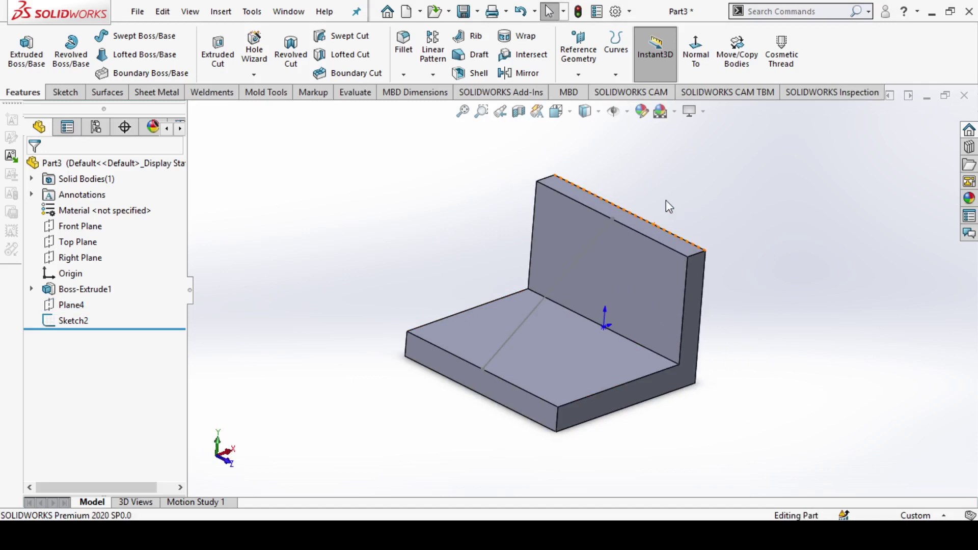
# Start a Rib feature using the diagonal sketch line as its profile.
pyautogui.click(467, 37)
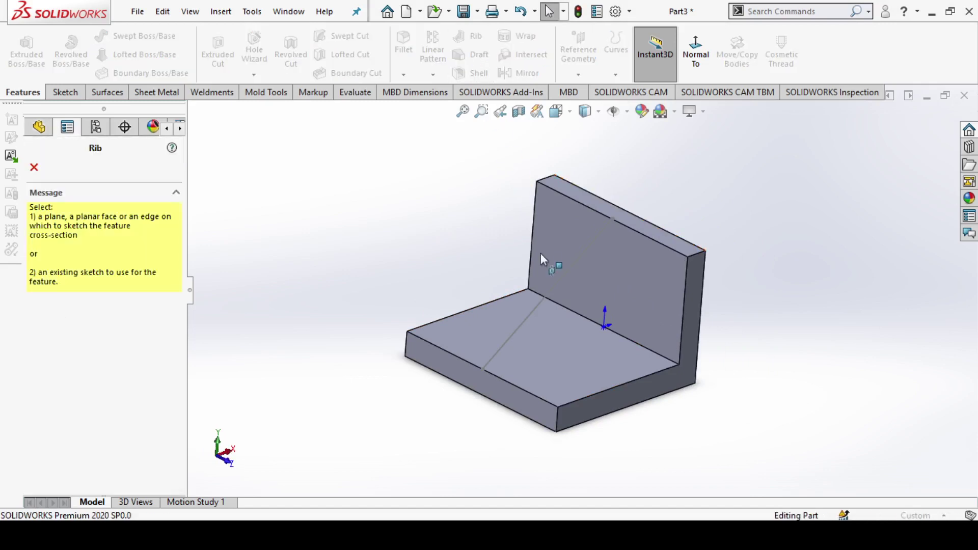
pyautogui.click(556, 287)
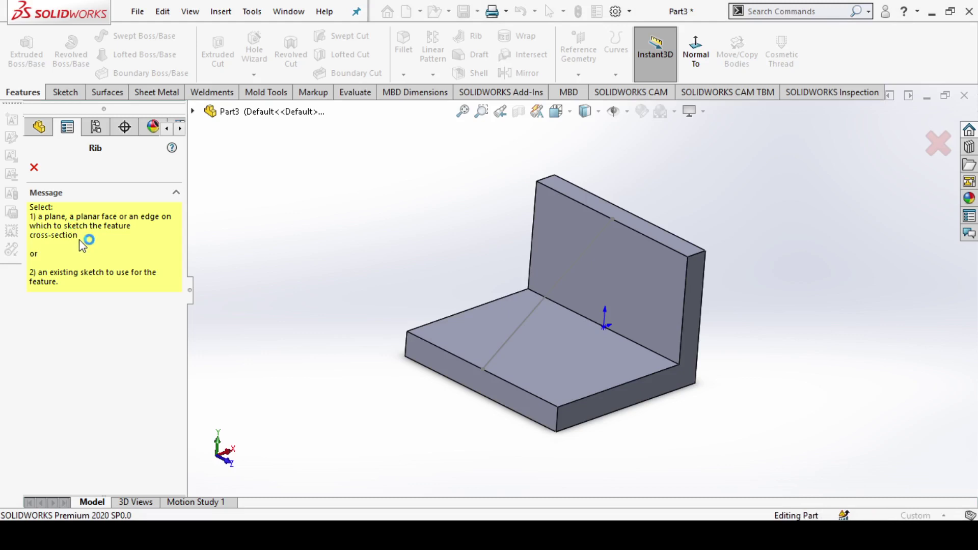
pyautogui.click(532, 312)
pyautogui.scroll(-2, 642, 220)
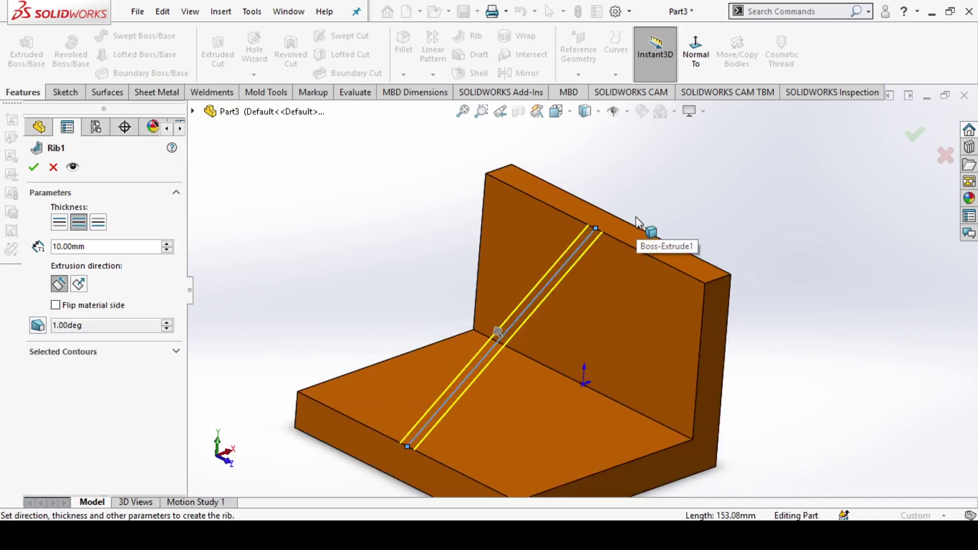
pyautogui.scroll(-2, 675, 217)
pyautogui.scroll(2, 499, 336)
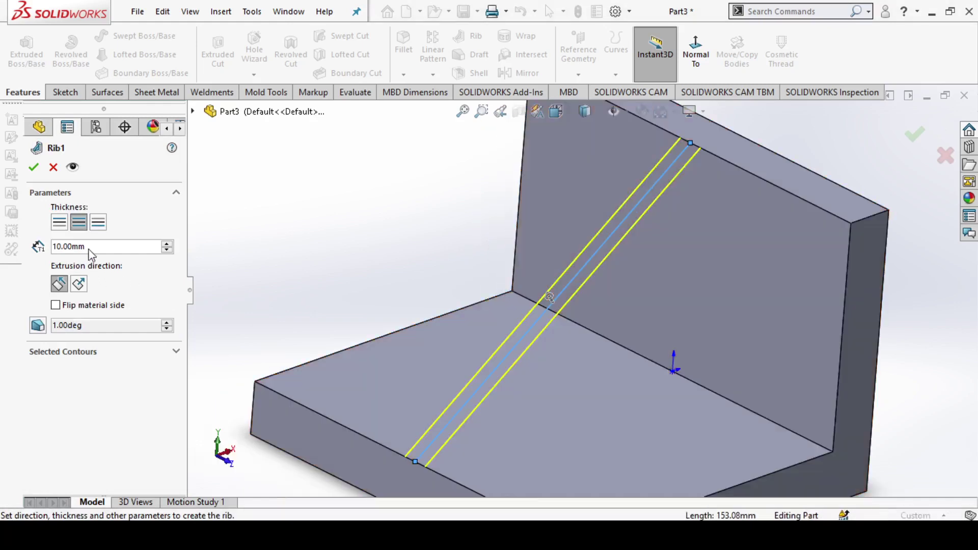
# Set the rib thickness to 20 mm, applied on both sides of the line.
pyautogui.doubleClick(89, 252)
pyautogui.click(166, 243)
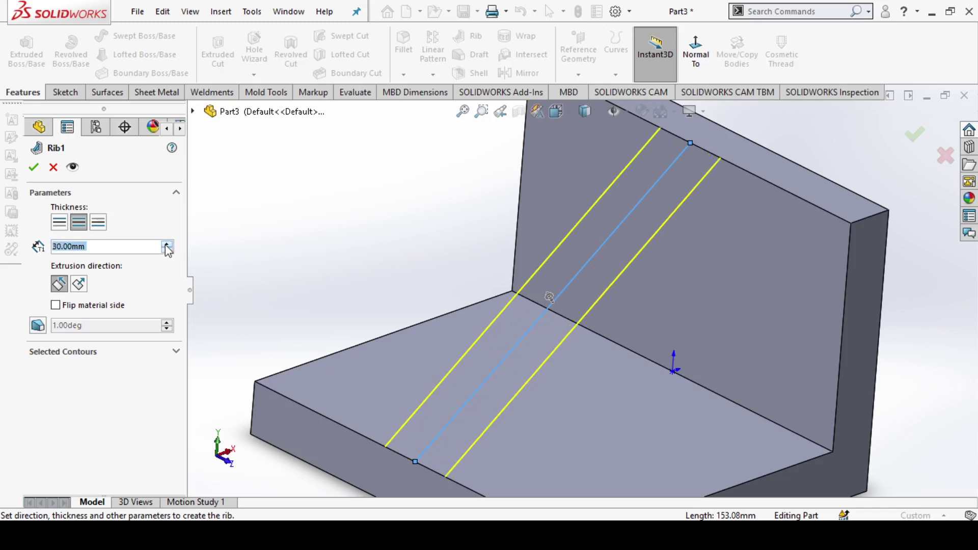
pyautogui.click(167, 251)
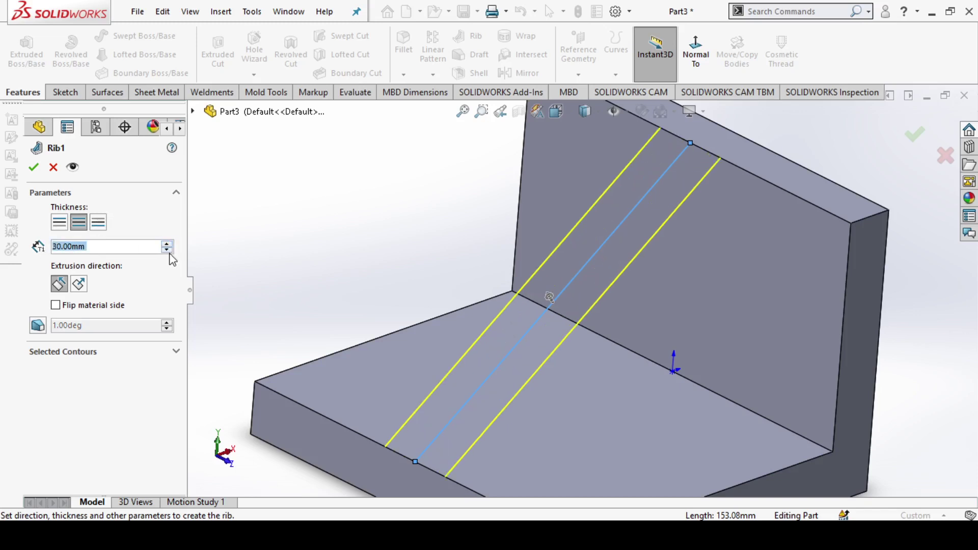
pyautogui.click(79, 229)
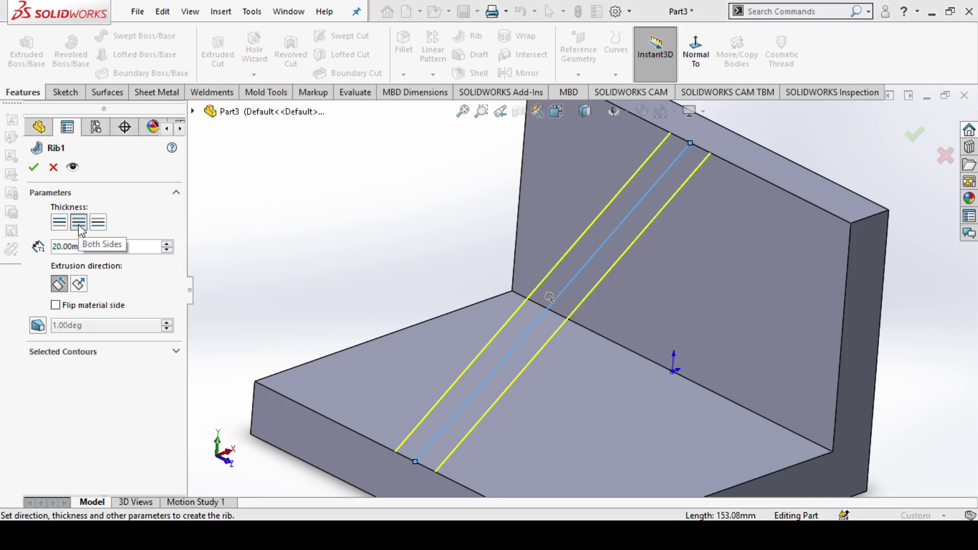
pyautogui.click(59, 222)
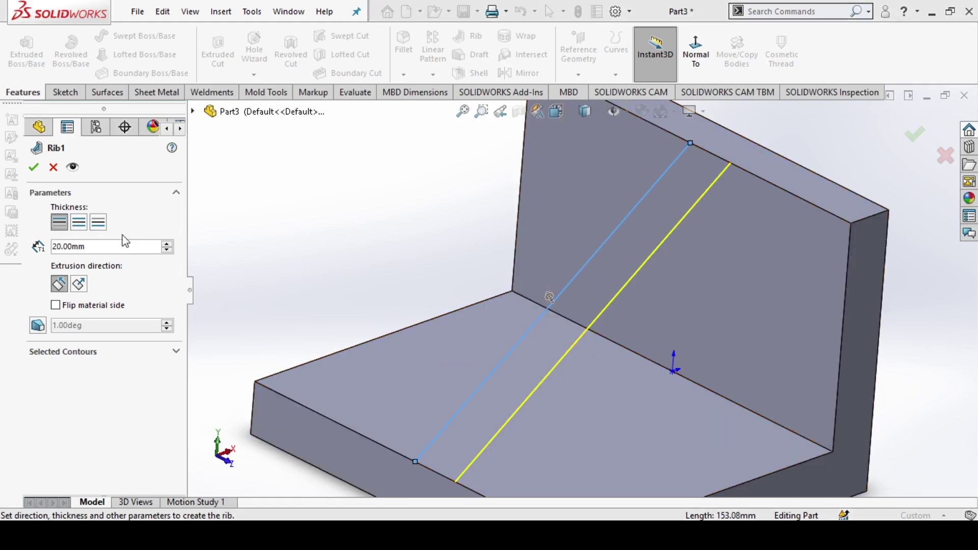
pyautogui.click(98, 222)
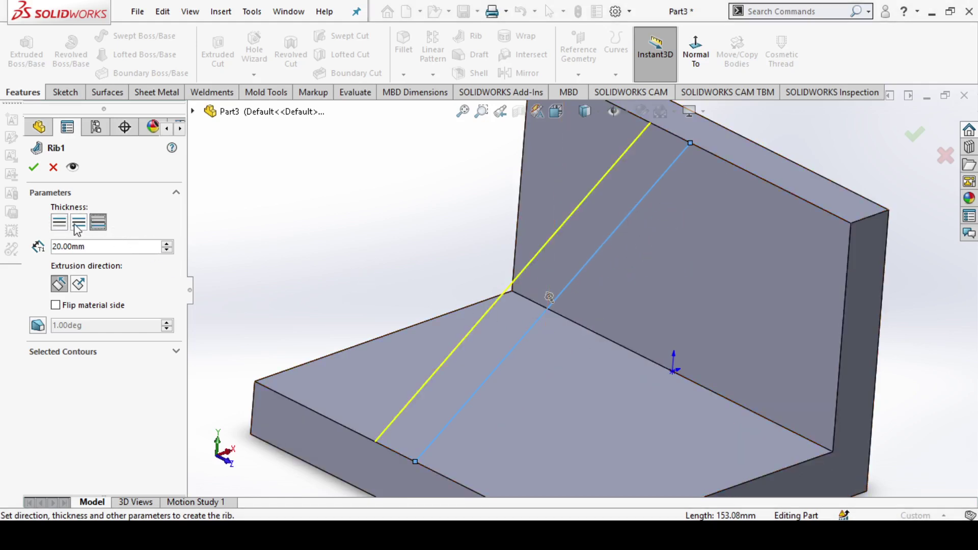
pyautogui.click(79, 223)
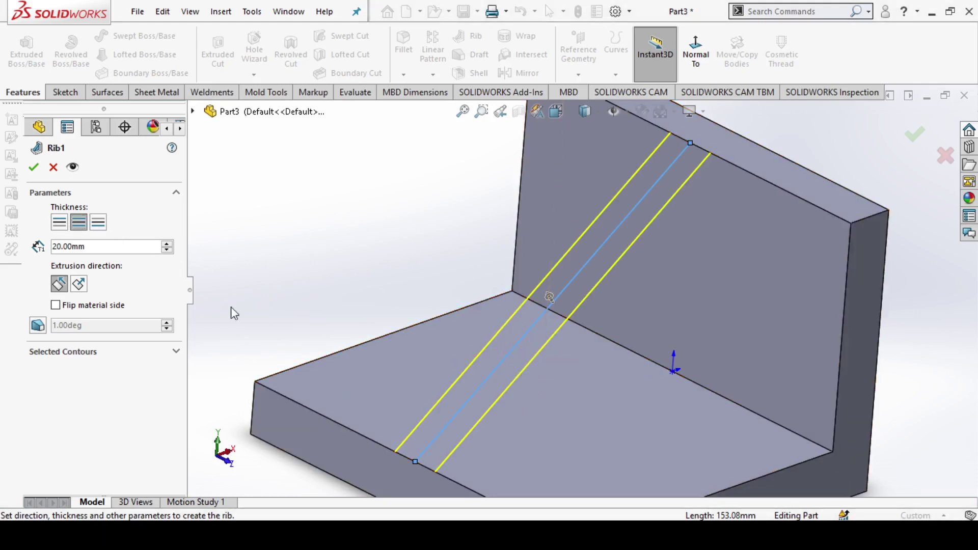
# Try Normal to Sketch, then return the rib extrusion to Parallel to Sketch.
pyautogui.click(79, 285)
pyautogui.moveTo(546, 356)
pyautogui.mouseDown(button='middle')
pyautogui.moveTo(635, 347)
pyautogui.moveTo(748, 381)
pyautogui.moveTo(666, 397)
pyautogui.mouseUp(button='middle')
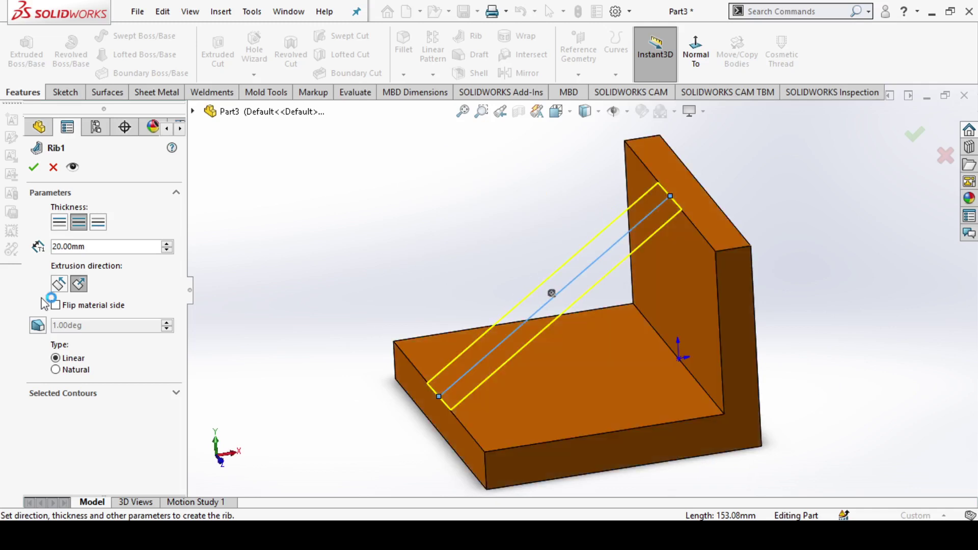
pyautogui.click(60, 284)
pyautogui.moveTo(251, 339)
pyautogui.mouseDown(button='middle')
pyautogui.moveTo(413, 353)
pyautogui.moveTo(286, 345)
pyautogui.moveTo(295, 396)
pyautogui.mouseUp(button='middle')
pyautogui.scroll(-3, 549, 292)
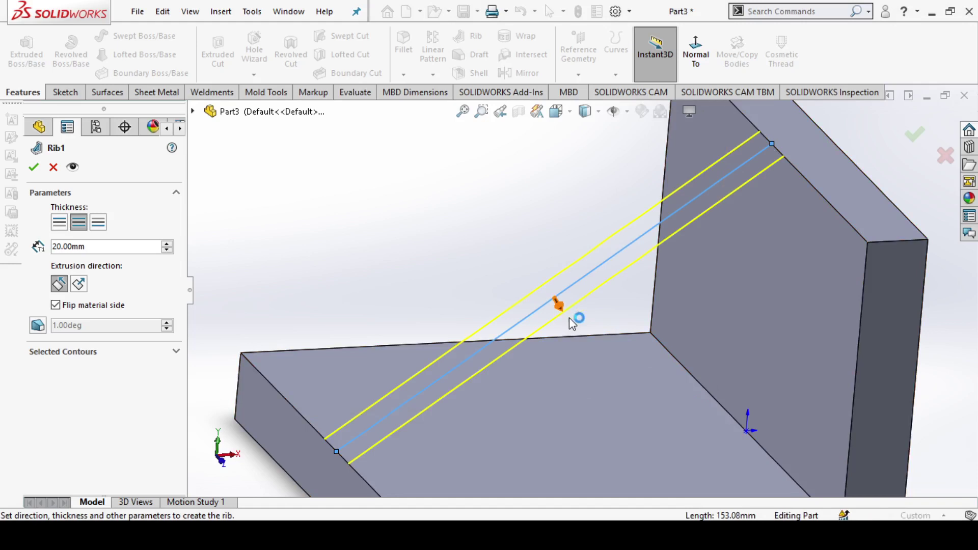
pyautogui.scroll(2, 605, 310)
pyautogui.scroll(1, 605, 309)
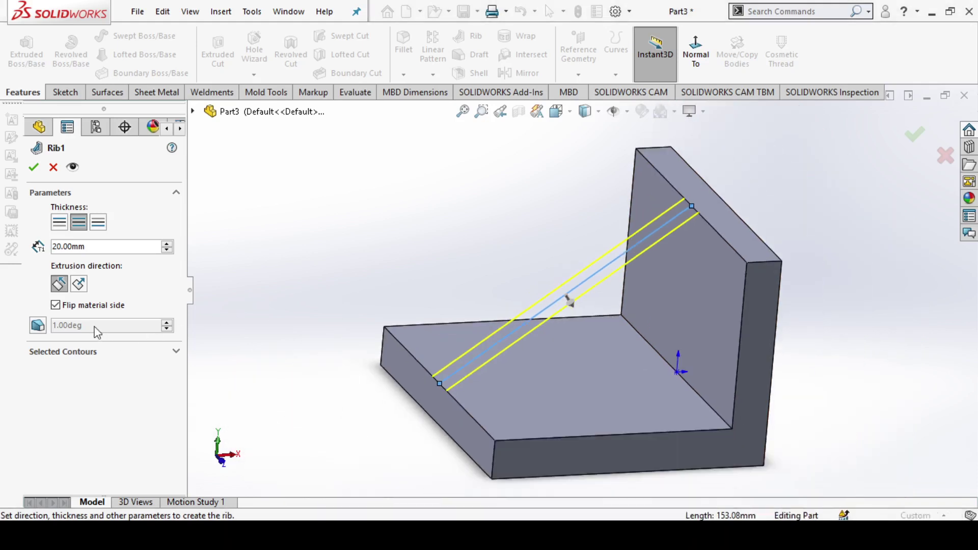
# Flip the rib material side so it fills the inner corner between the legs.
pyautogui.click(55, 305)
pyautogui.click(82, 309)
pyautogui.click(82, 308)
pyautogui.scroll(-3, 571, 286)
pyautogui.scroll(3, 571, 286)
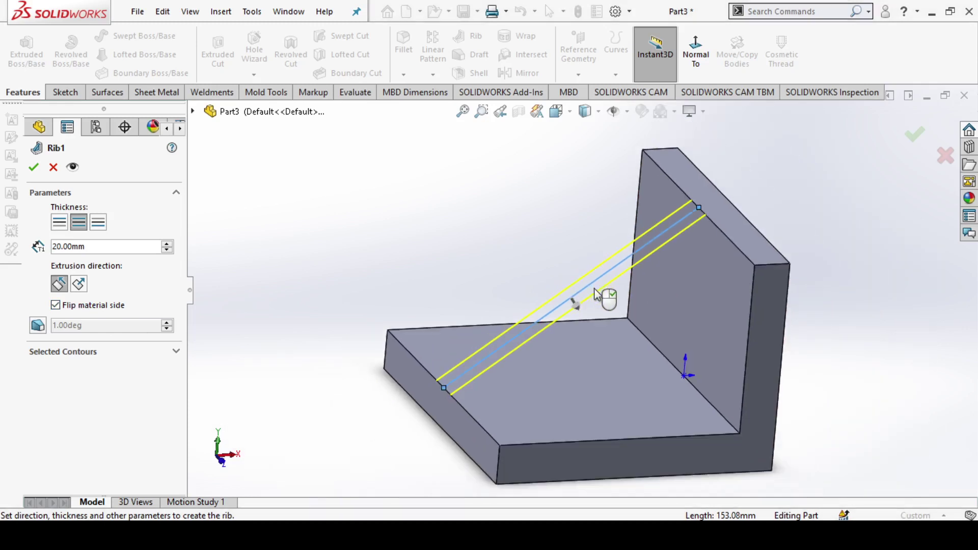
pyautogui.moveTo(768, 355); pyautogui.dragTo(695, 354, button='middle')
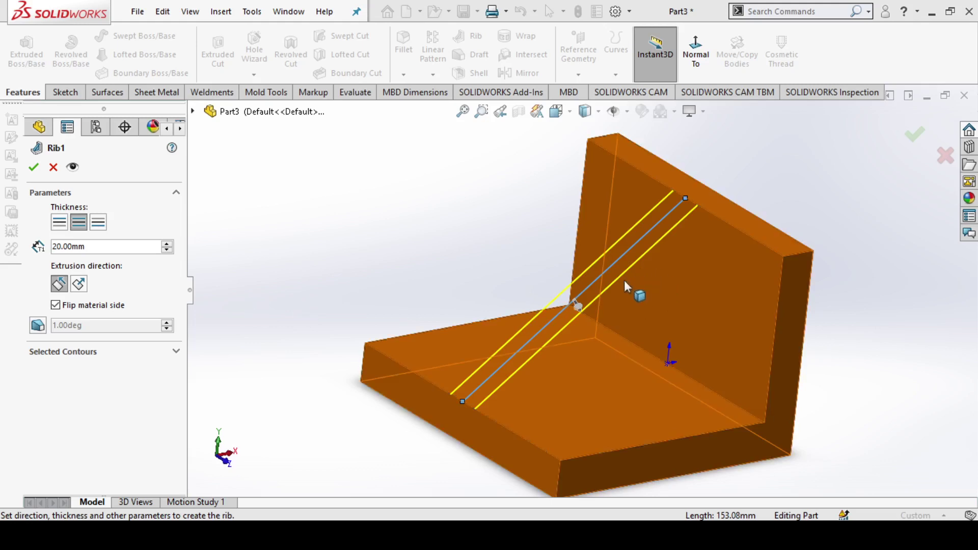
# Accept Rib1 and orbit to inspect the finished triangular rib.
pyautogui.click(33, 166)
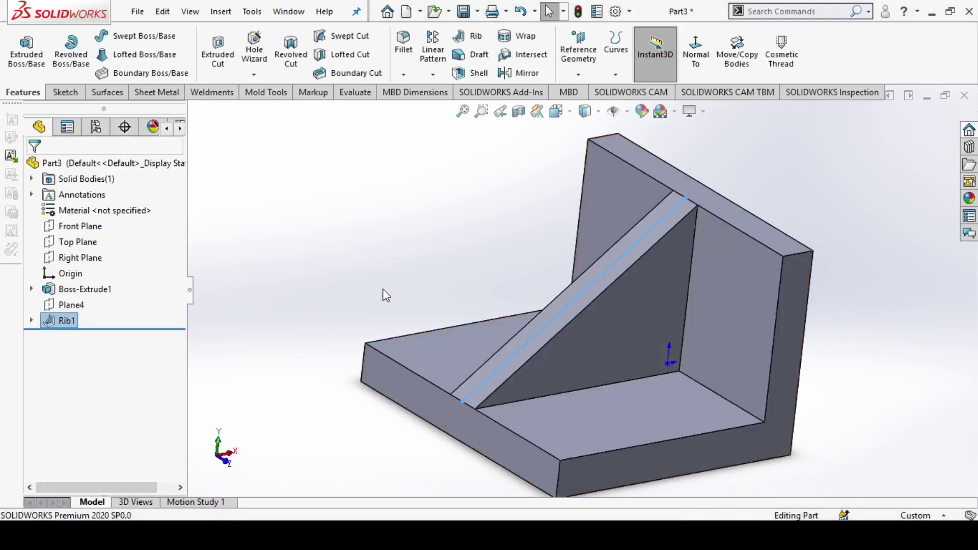
pyautogui.moveTo(332, 365)
pyautogui.mouseDown(button='middle')
pyautogui.moveTo(500, 396)
pyautogui.moveTo(436, 408)
pyautogui.moveTo(433, 468)
pyautogui.mouseUp(button='middle')
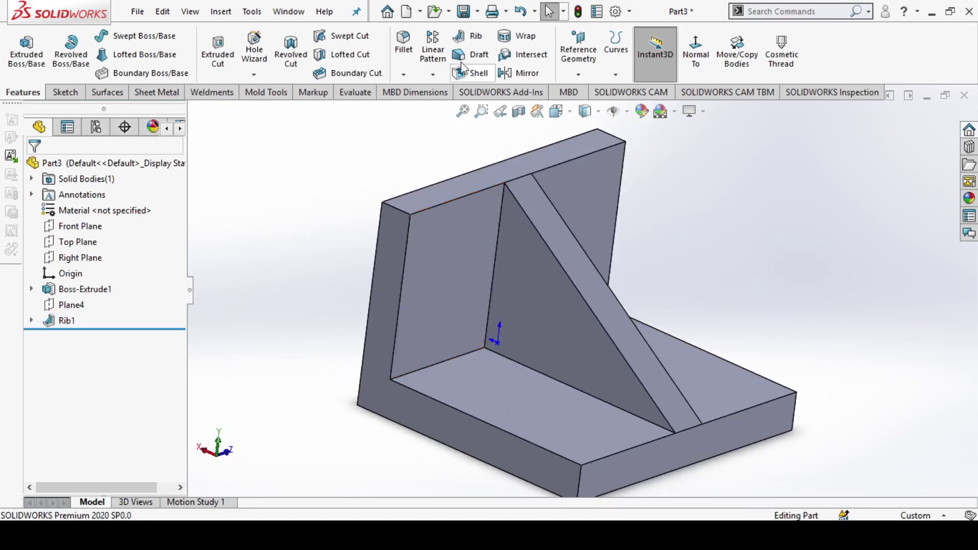